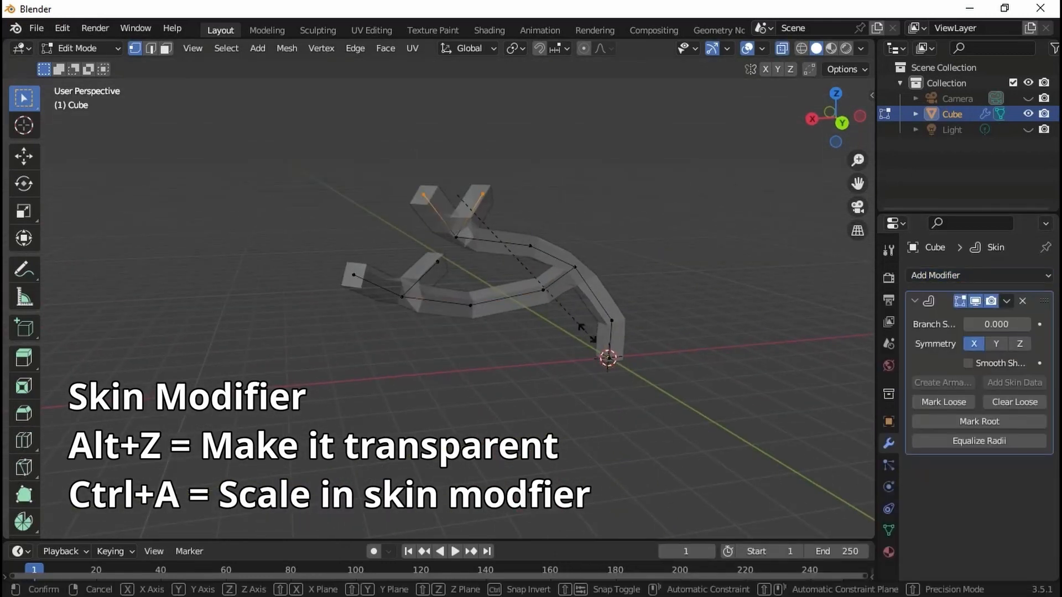
Step: Resize the skin radius at the selected branch-tip vertices so the branches taper toward their ends
{"action": "key", "text": "ctrl+a"}
{"action": "key", "text": "ctrl+a"}
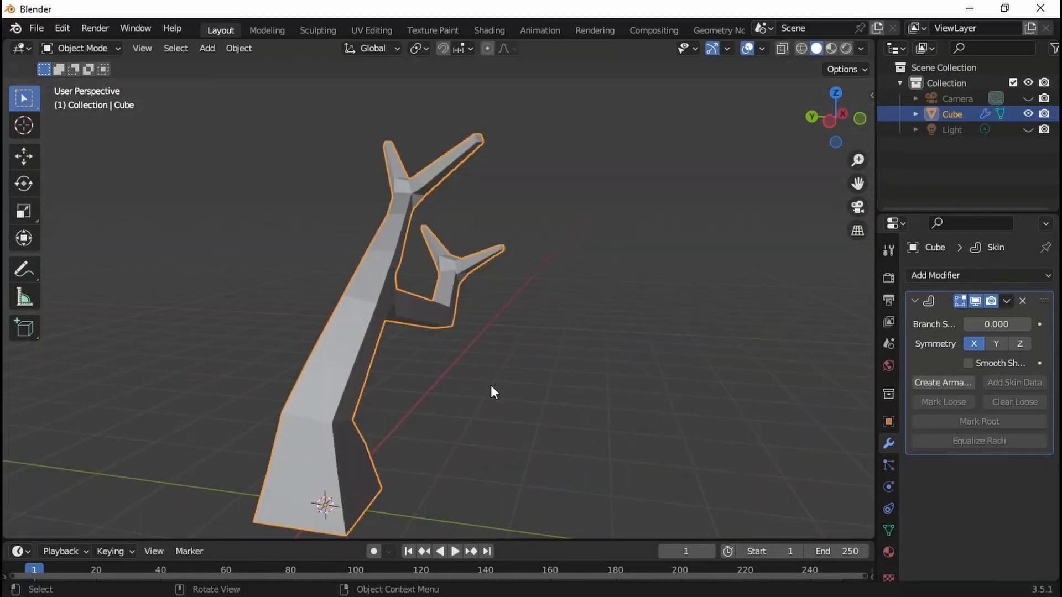
{"action": "middle_click_drag", "start_coordinate": [493, 391], "coordinate": [580, 418]}
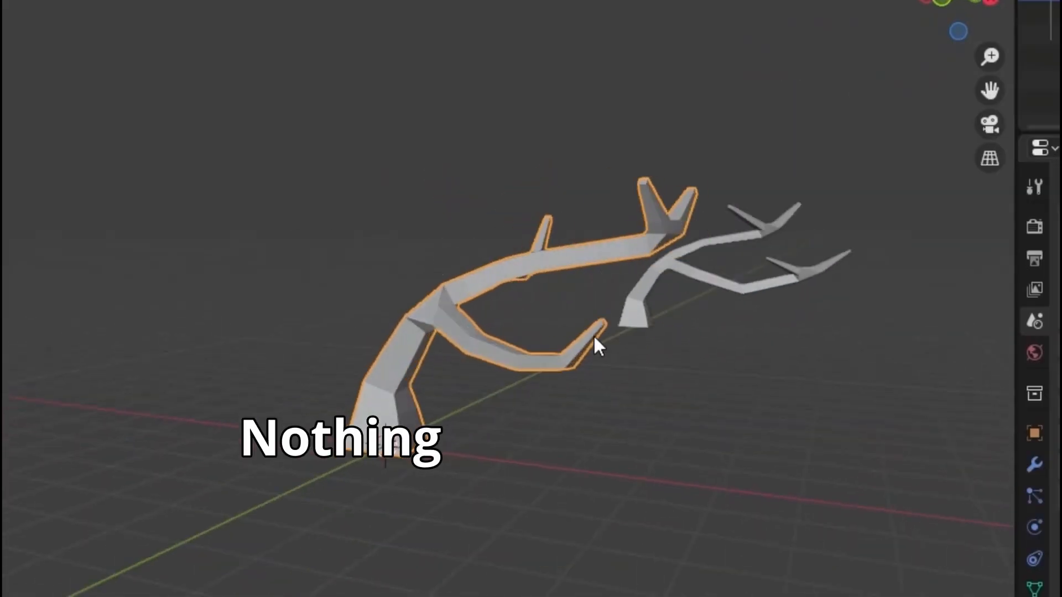
Step: Add a Subdivision Surface modifier to the tree mesh after its Skin modifier
{"action": "middle_click_drag", "start_coordinate": [607, 353], "coordinate": [384, 342]}
{"action": "middle_click_drag", "start_coordinate": [275, 330], "coordinate": [192, 327]}
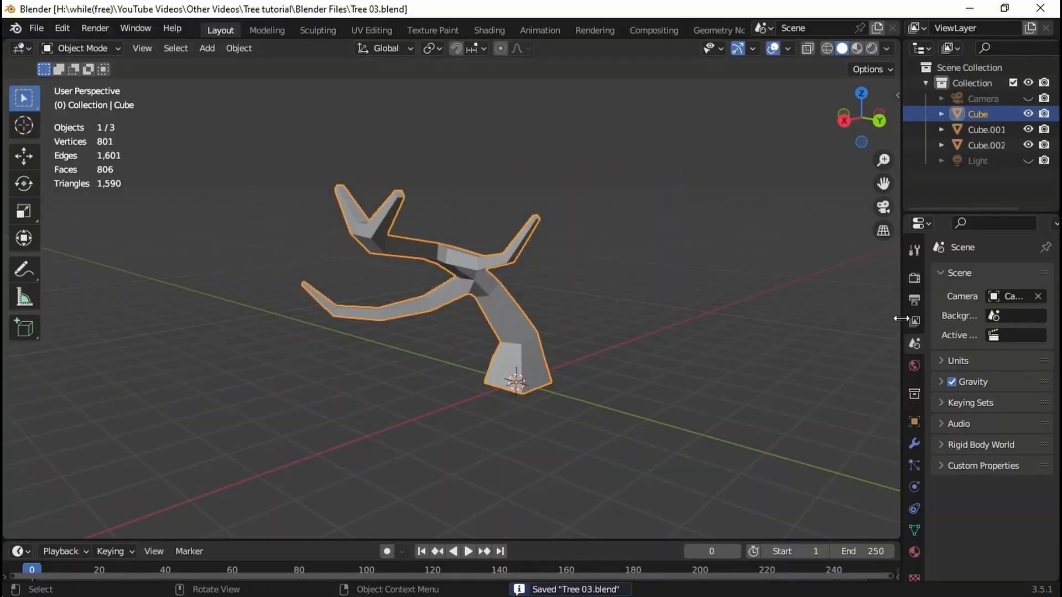
{"action": "left_click", "coordinate": [872, 477]}
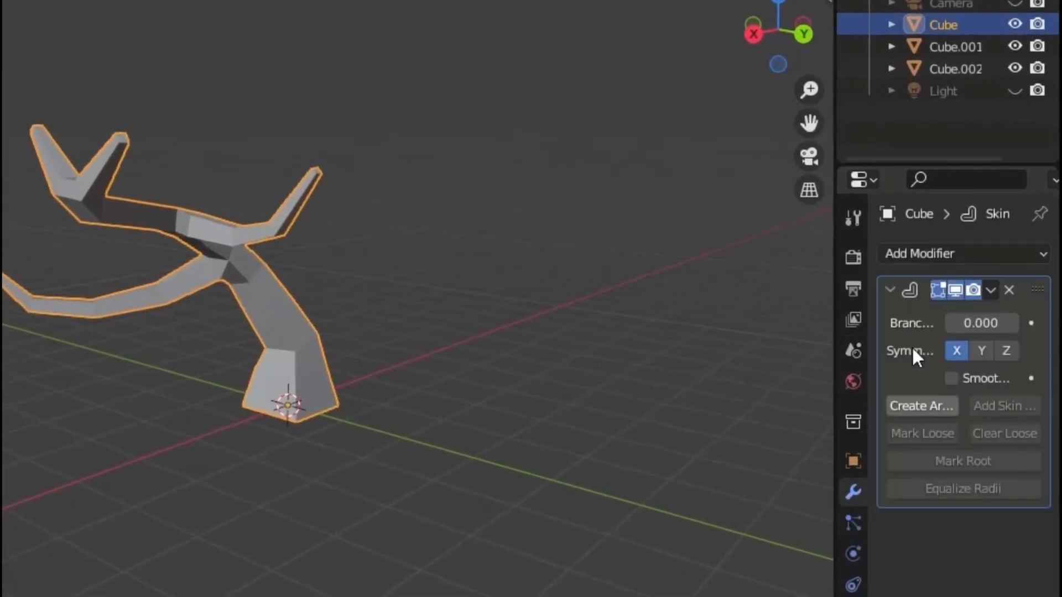
{"action": "left_click", "coordinate": [944, 261]}
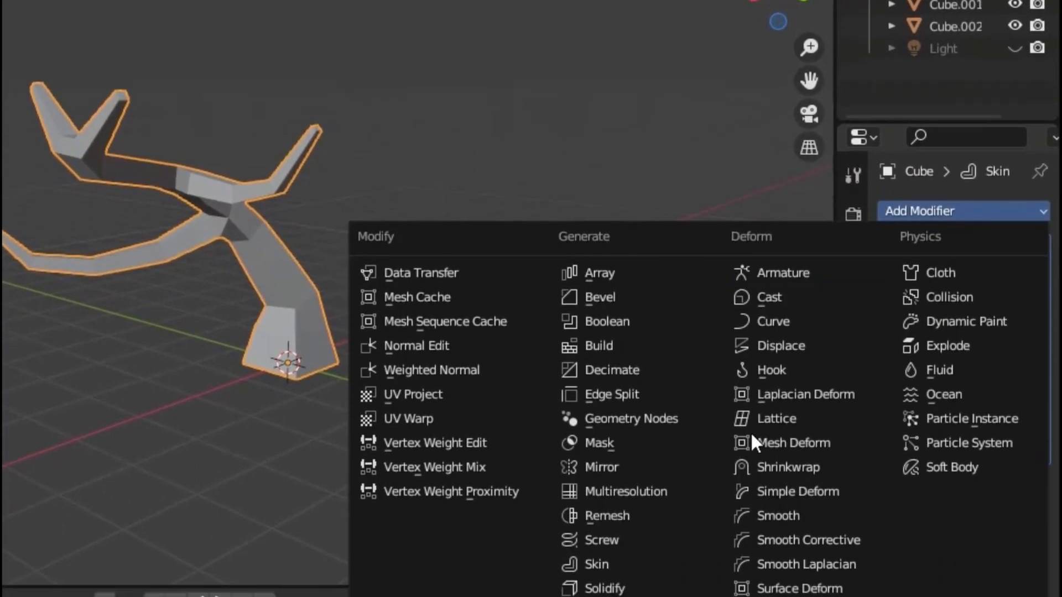
{"action": "left_click", "coordinate": [655, 544]}
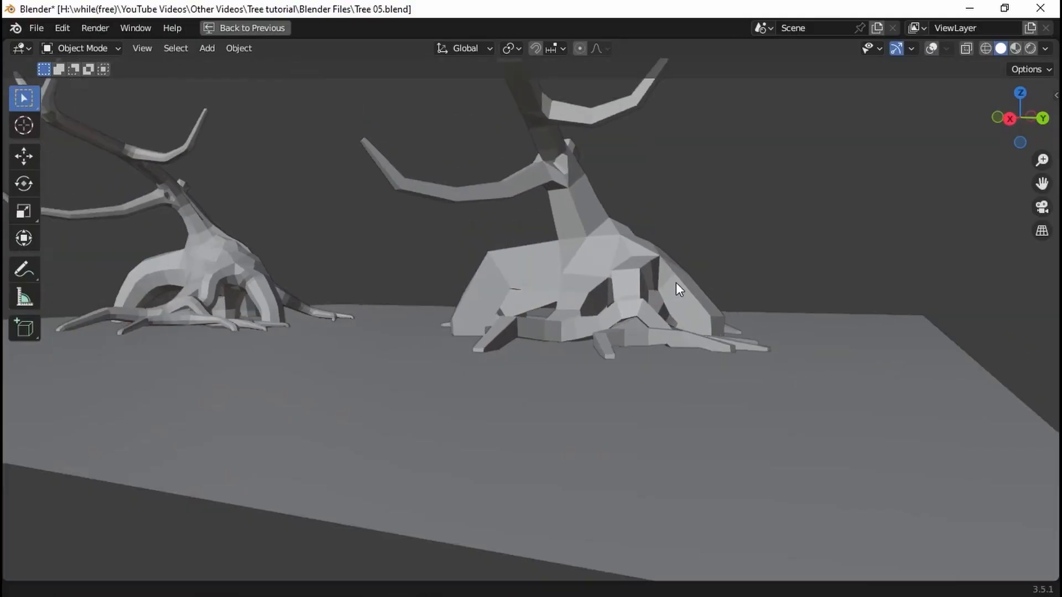
Step: Subdivide the segment between the two selected trunk vertices
{"action": "middle_click_drag", "start_coordinate": [676, 283], "coordinate": [452, 314]}
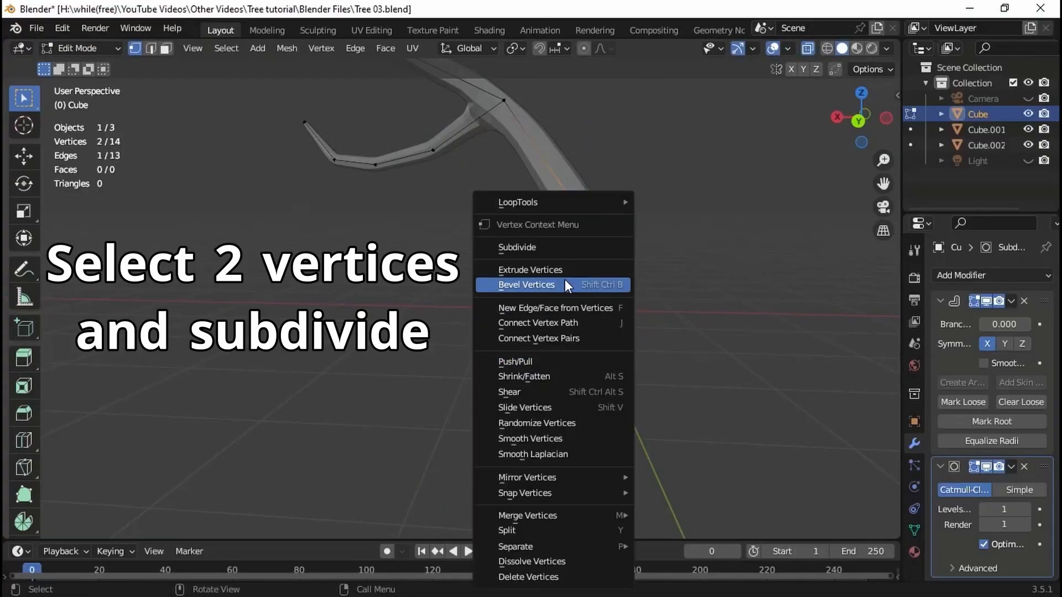
{"action": "left_click", "coordinate": [553, 247]}
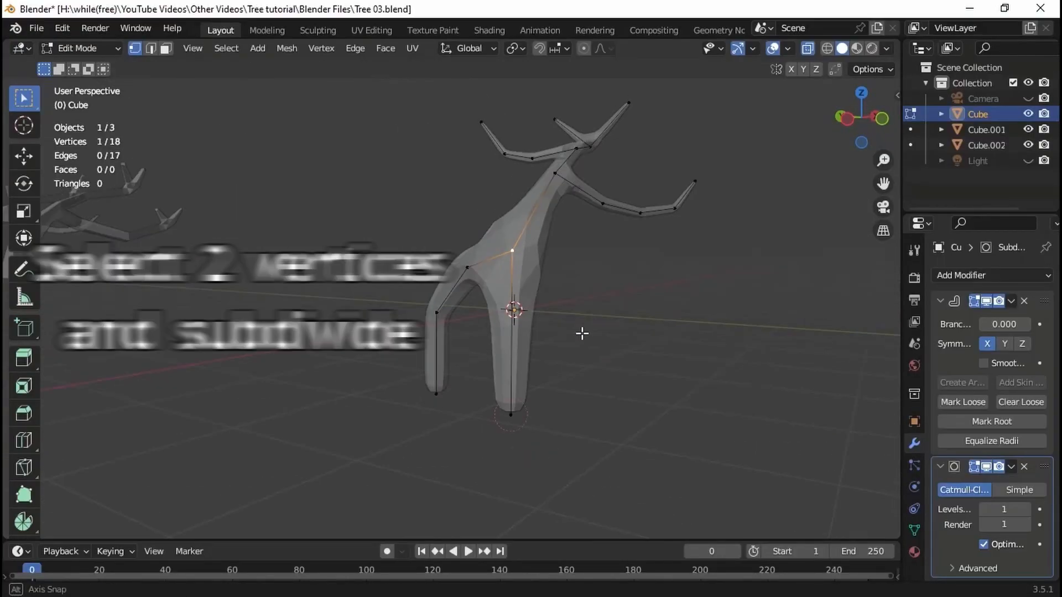
Step: Slide the selected root vertex along its edge to reposition the bend of the root
{"action": "key", "text": "g"}
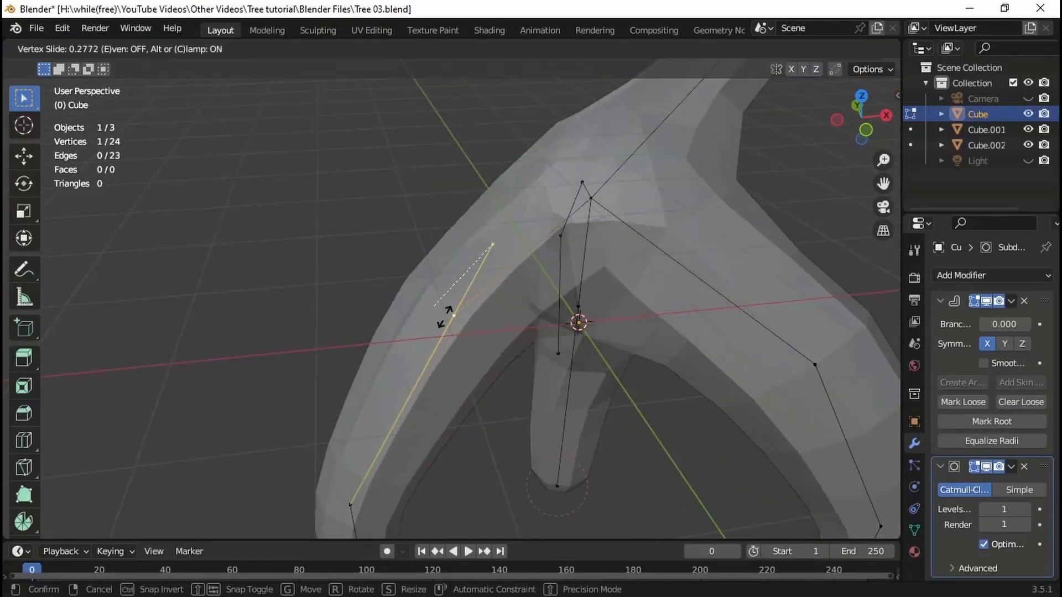
{"action": "right_click", "coordinate": [522, 360]}
{"action": "middle_click_drag", "start_coordinate": [522, 359], "coordinate": [561, 214]}
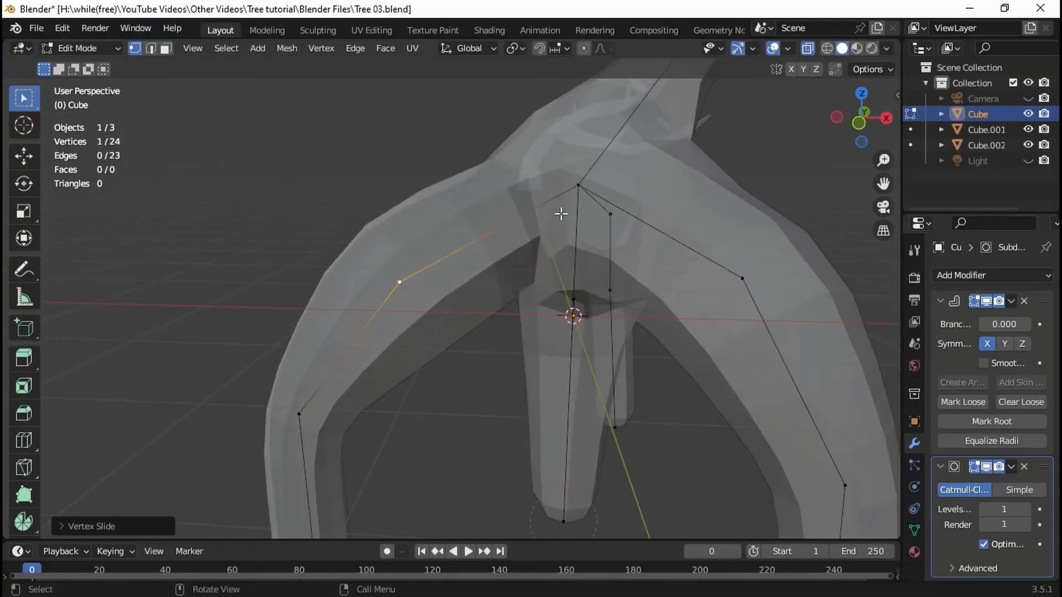
Step: Subdivide the segment between the root's bend and the trunk base to add another vertex
{"action": "right_click", "coordinate": [467, 234]}
{"action": "left_click", "coordinate": [448, 242]}
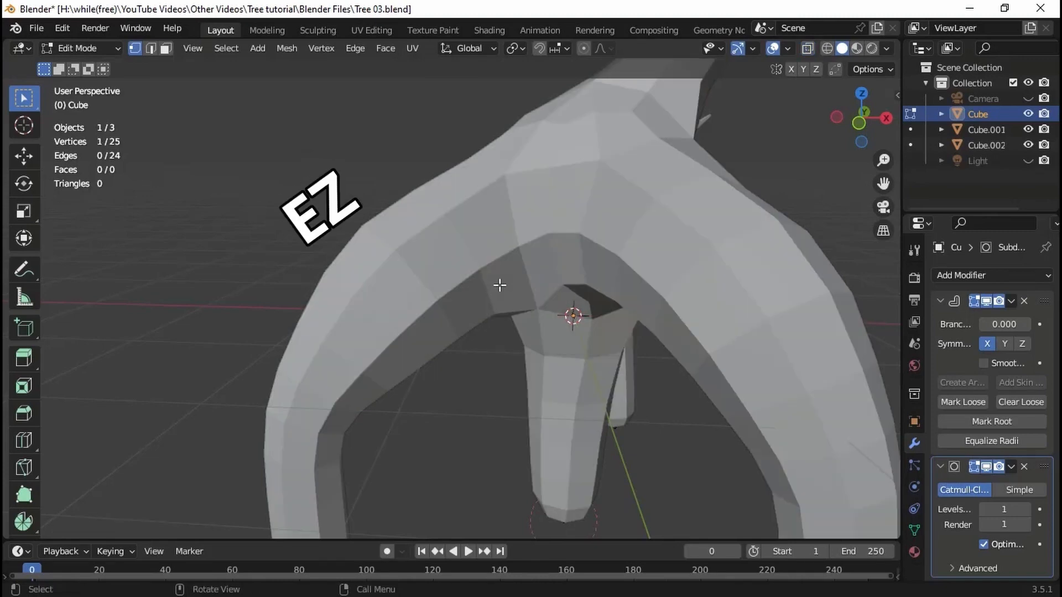
{"action": "key", "text": "s"}
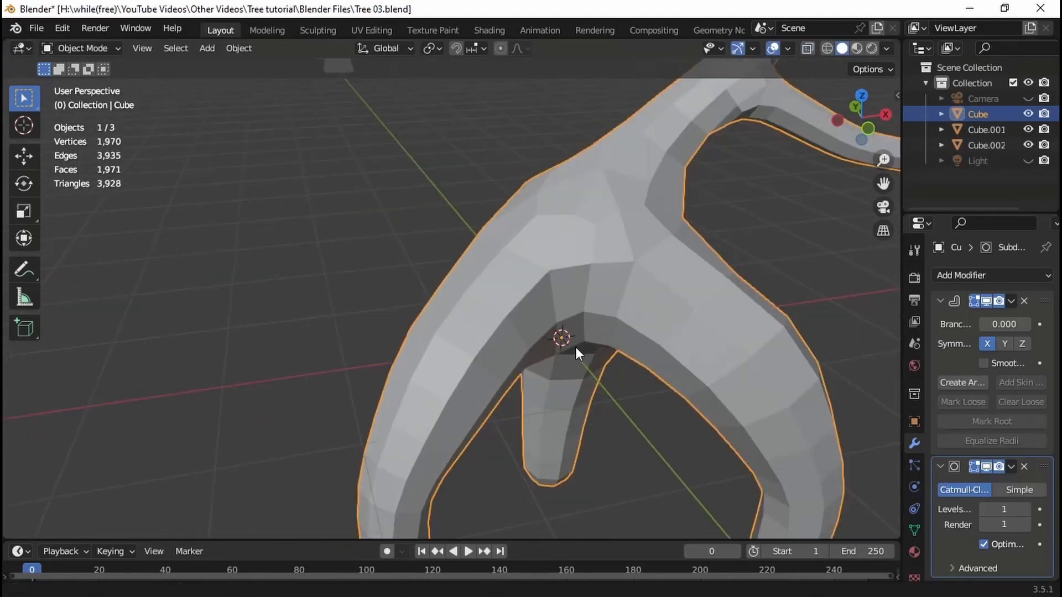
Step: Add a plane at the base of the tree and scale it up to serve as the ground
{"action": "scroll", "coordinate": [575, 346], "scroll_direction": "down", "scroll_amount": 2}
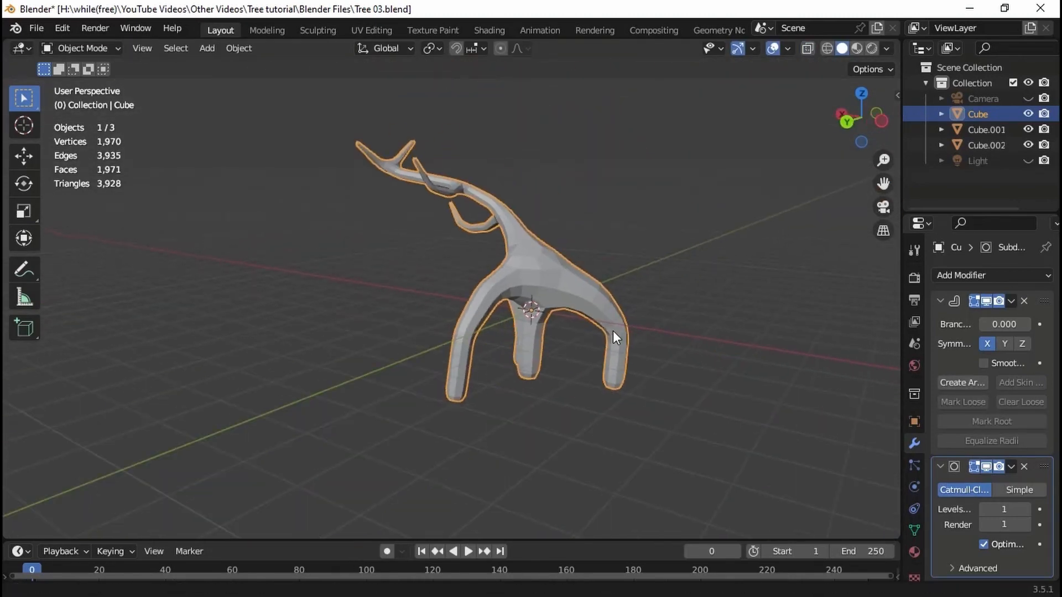
{"action": "middle_click_drag", "start_coordinate": [613, 331], "coordinate": [507, 326], "text": "shift"}
{"action": "key", "text": "shift+a"}
{"action": "left_click", "coordinate": [558, 280]}
{"action": "scroll", "coordinate": [557, 288], "scroll_direction": "down", "scroll_amount": 4}
{"action": "key", "text": "s"}
{"action": "left_click", "coordinate": [655, 324]}
{"action": "scroll", "coordinate": [448, 263], "scroll_direction": "up", "scroll_amount": 5}
{"action": "middle_click_drag", "start_coordinate": [669, 343], "coordinate": [692, 331]}
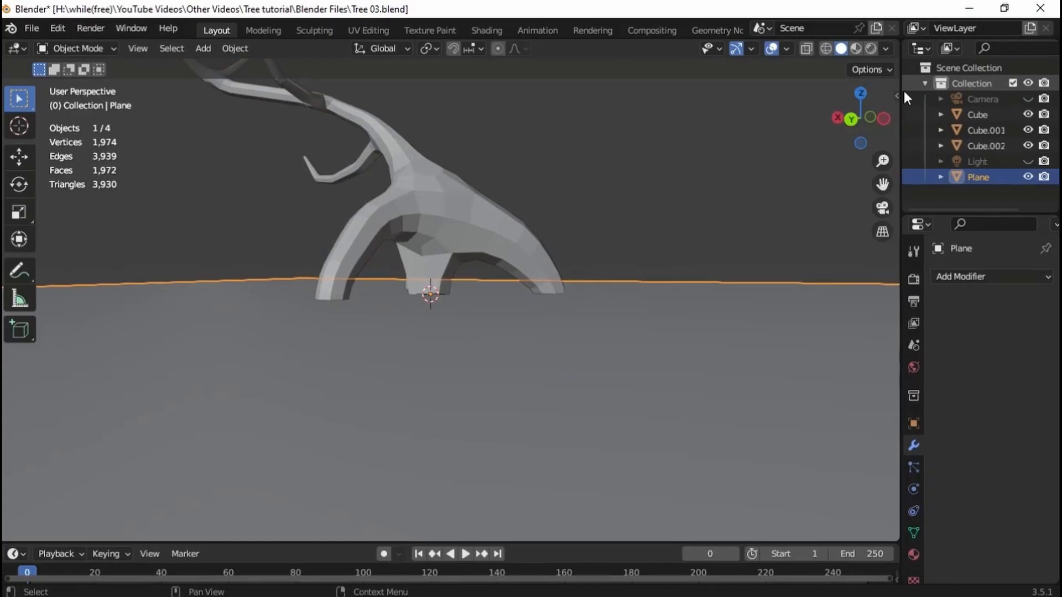
Step: Show the Selectable restriction toggle in the Outliner and adjust the Outliner's width
{"action": "left_click_drag", "start_coordinate": [903, 91], "coordinate": [793, 91]}
{"action": "left_click", "coordinate": [1018, 47]}
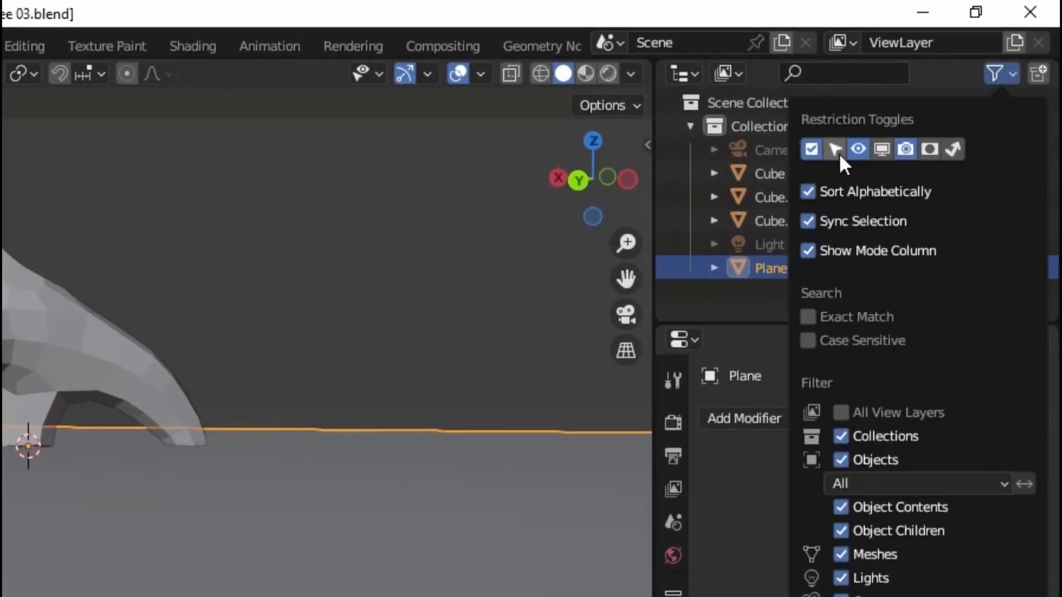
{"action": "left_click", "coordinate": [835, 148]}
{"action": "left_click_drag", "start_coordinate": [657, 190], "coordinate": [749, 173]}
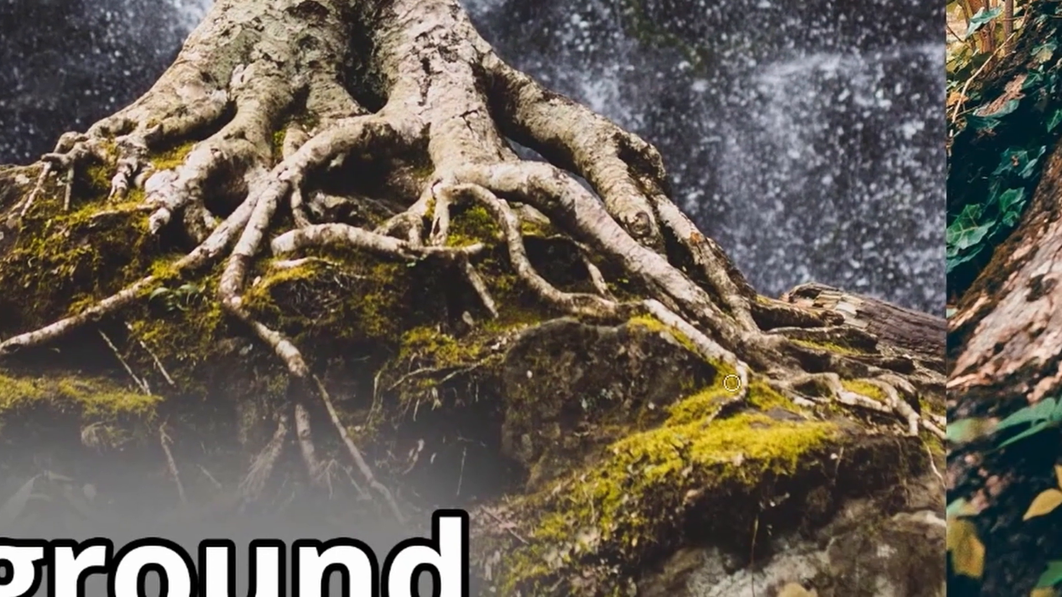
{"action": "left_click_drag", "start_coordinate": [719, 350], "coordinate": [706, 398]}
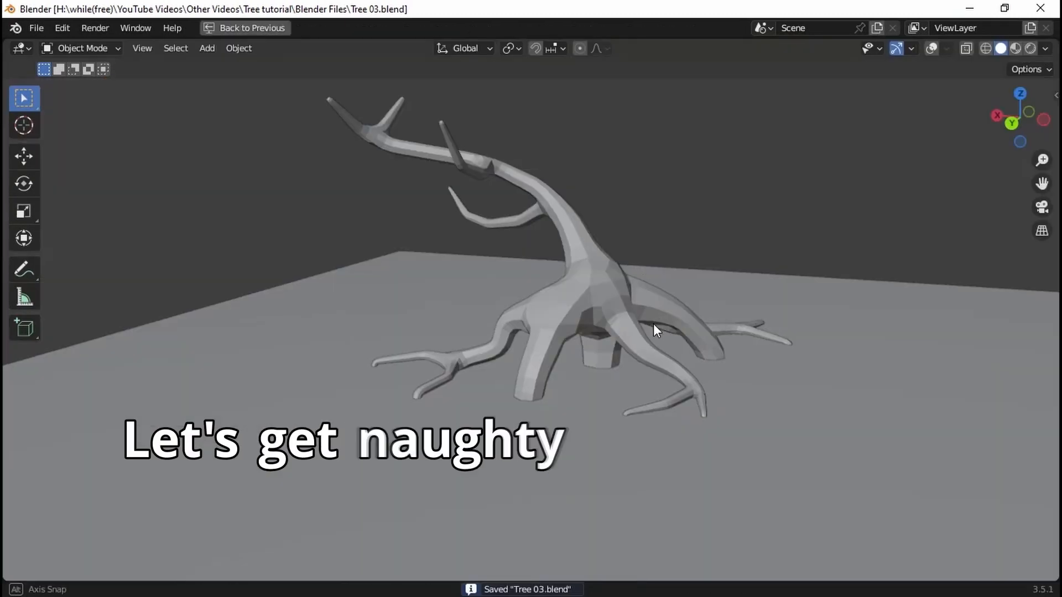
{"action": "middle_click_drag", "start_coordinate": [653, 323], "coordinate": [705, 375]}
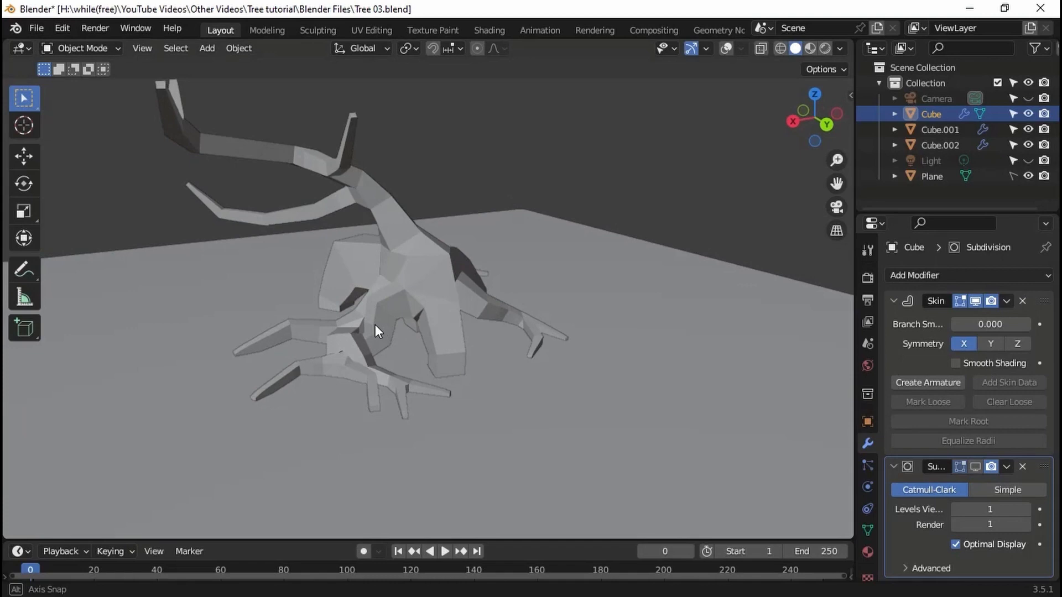
{"action": "middle_click_drag", "start_coordinate": [375, 325], "coordinate": [290, 308]}
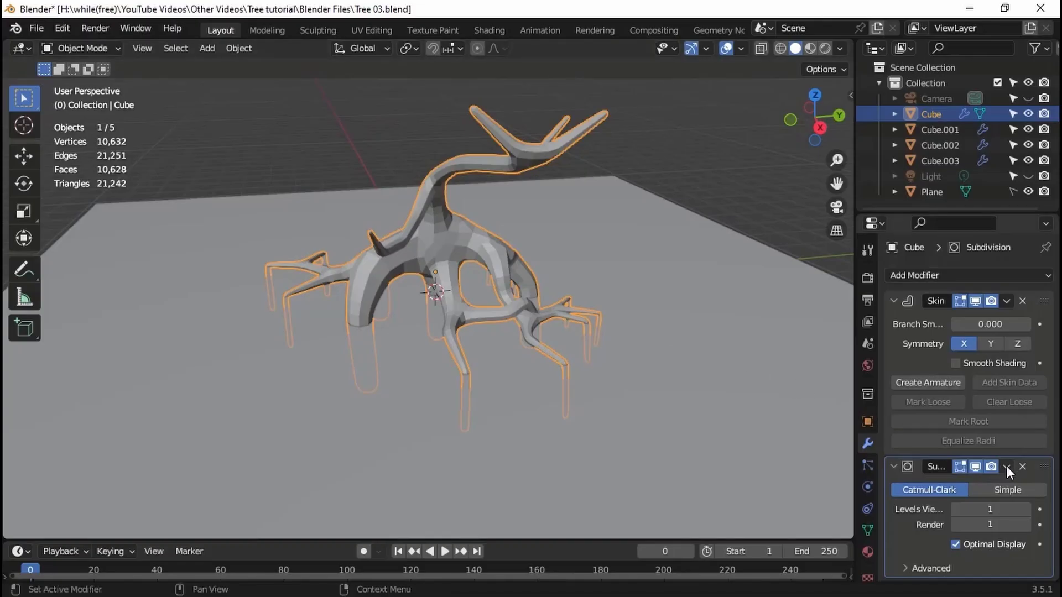
Step: Apply the Skin modifier on the main tree
{"action": "left_click", "coordinate": [1008, 303]}
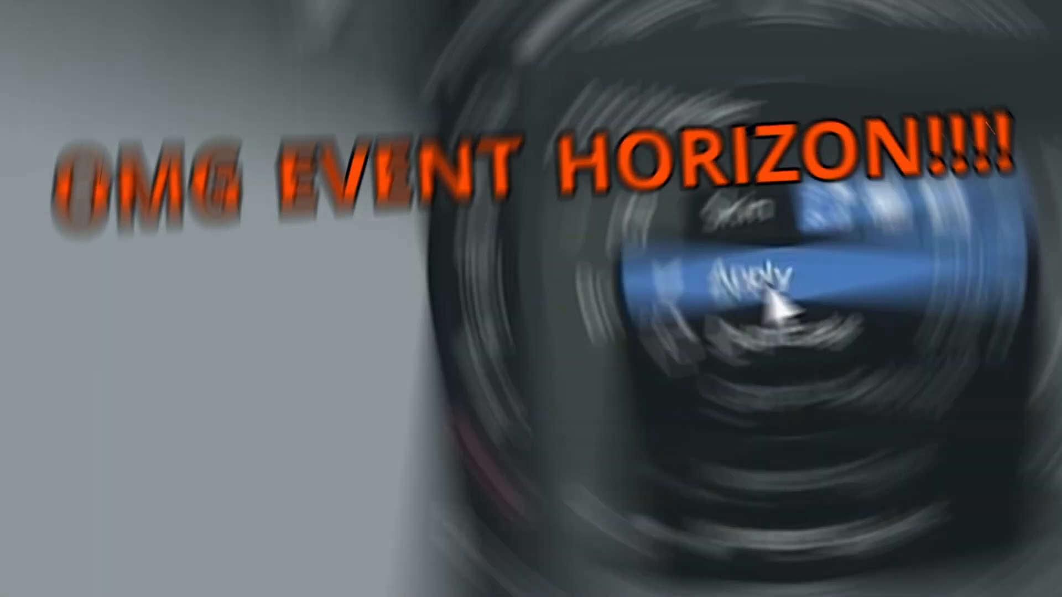
{"action": "left_click", "coordinate": [863, 284]}
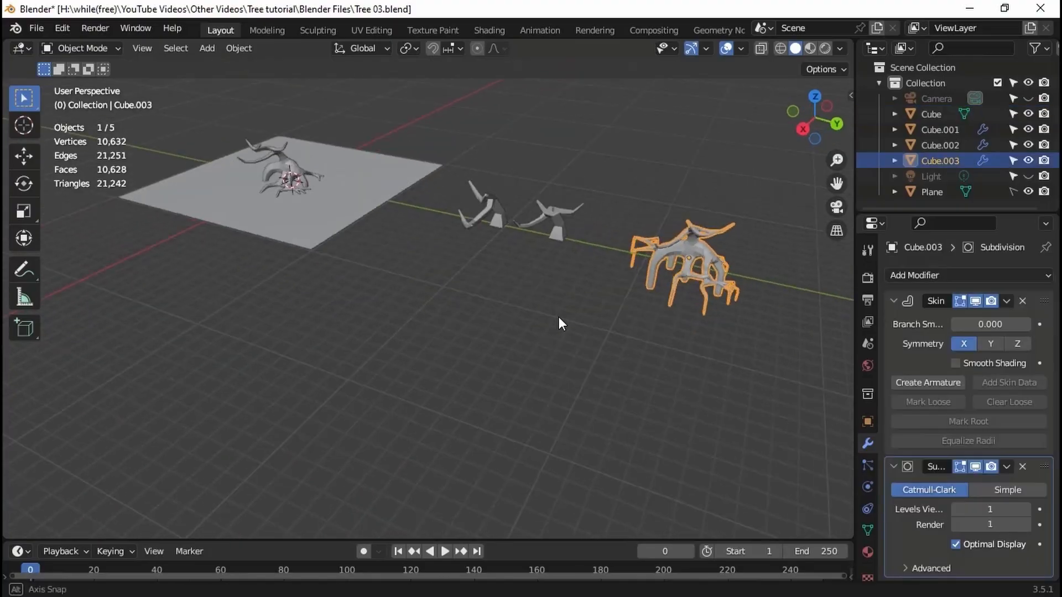
Step: Move the unapplied backup copy of the rooted tree along the Y axis
{"action": "middle_click_drag", "start_coordinate": [559, 317], "coordinate": [501, 362]}
{"action": "key", "text": "g"}
{"action": "key", "text": "y"}
{"action": "left_click", "coordinate": [480, 362]}
{"action": "middle_click_drag", "start_coordinate": [89, 426], "coordinate": [158, 442], "text": "shift"}
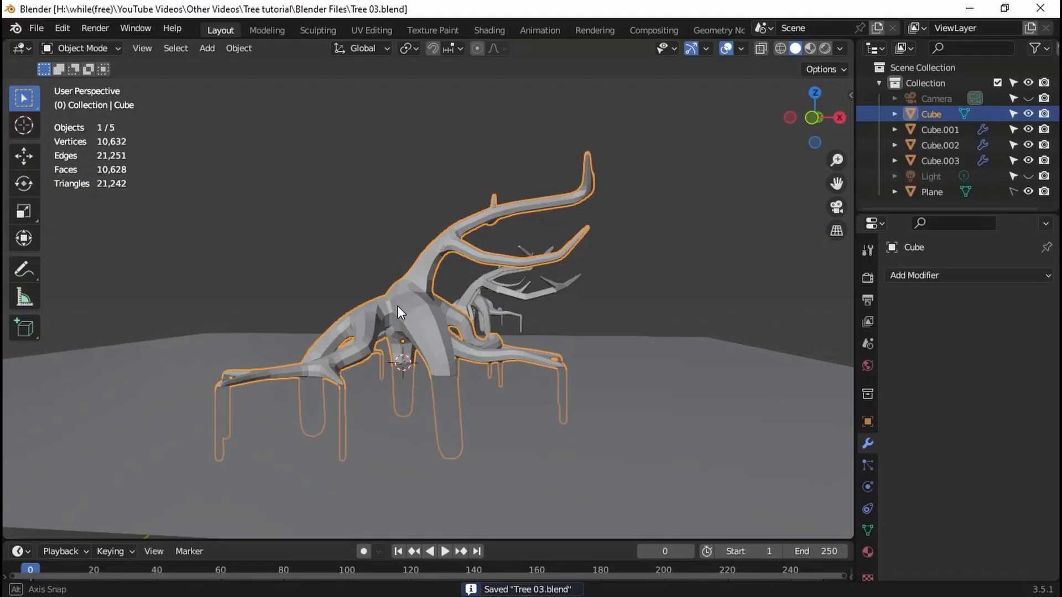
Step: Open the add-on preferences and activate the add-on search
{"action": "left_click", "coordinate": [62, 27]}
{"action": "left_click", "coordinate": [102, 247]}
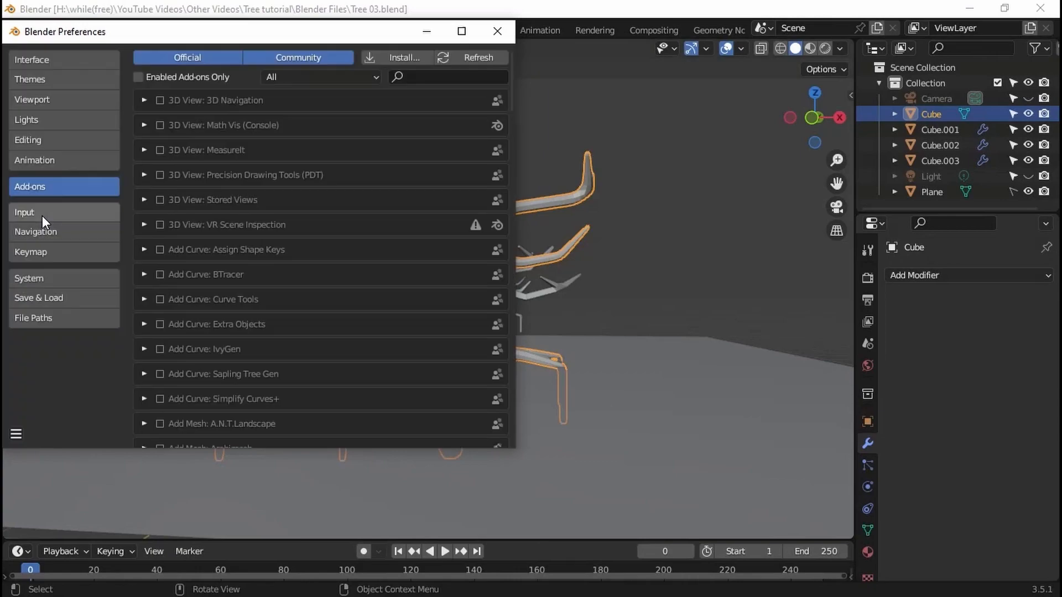
{"action": "left_click", "coordinate": [419, 79]}
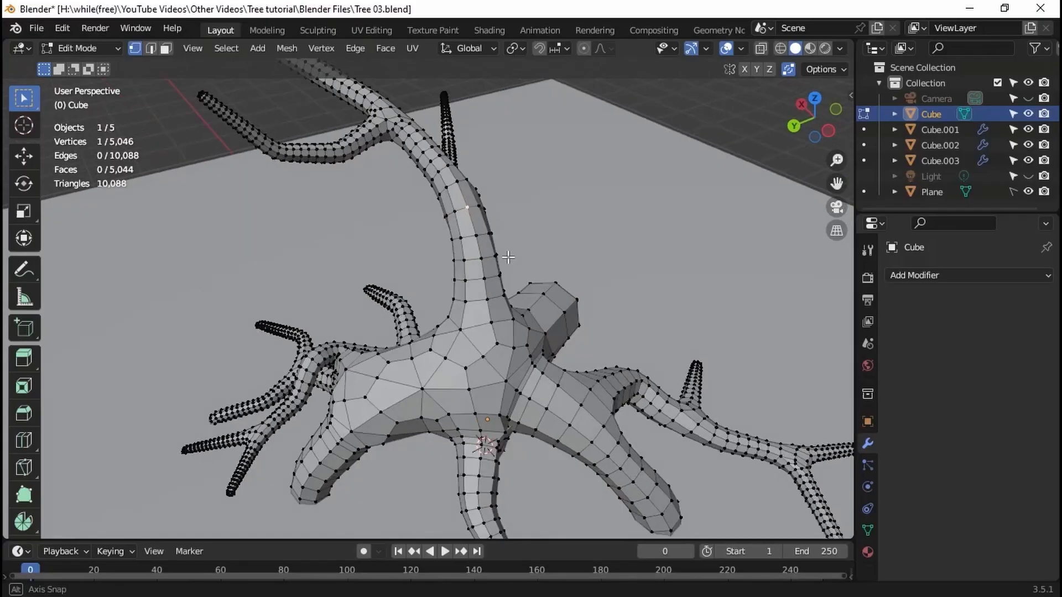
Step: Bevel the selected trunk vertex and turn the result into a single octagonal face
{"action": "scroll", "coordinate": [443, 276], "scroll_direction": "up", "scroll_amount": 5}
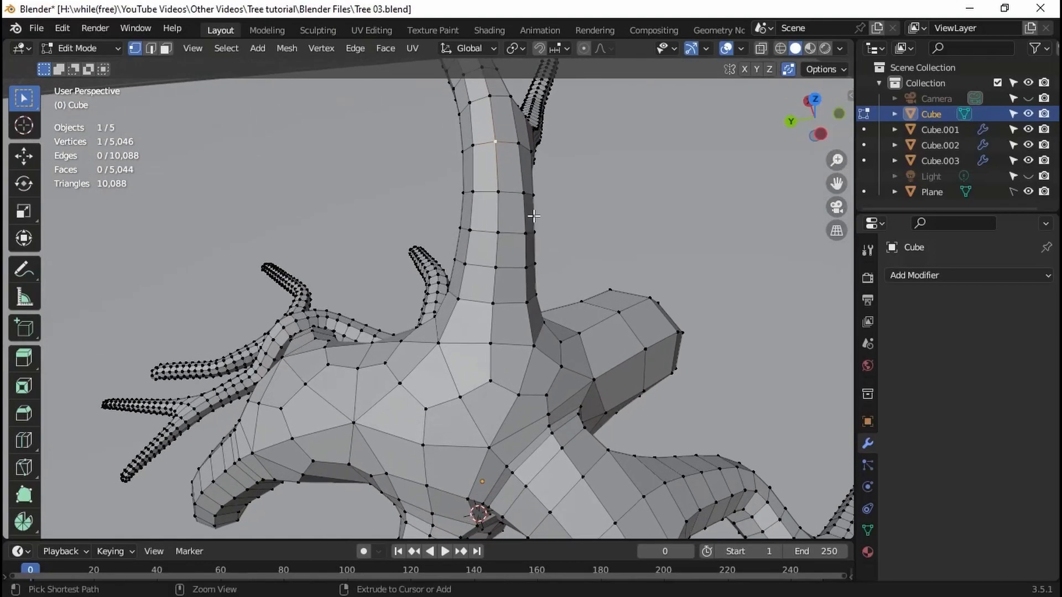
{"action": "middle_click_drag", "start_coordinate": [530, 236], "coordinate": [452, 292], "text": "shift"}
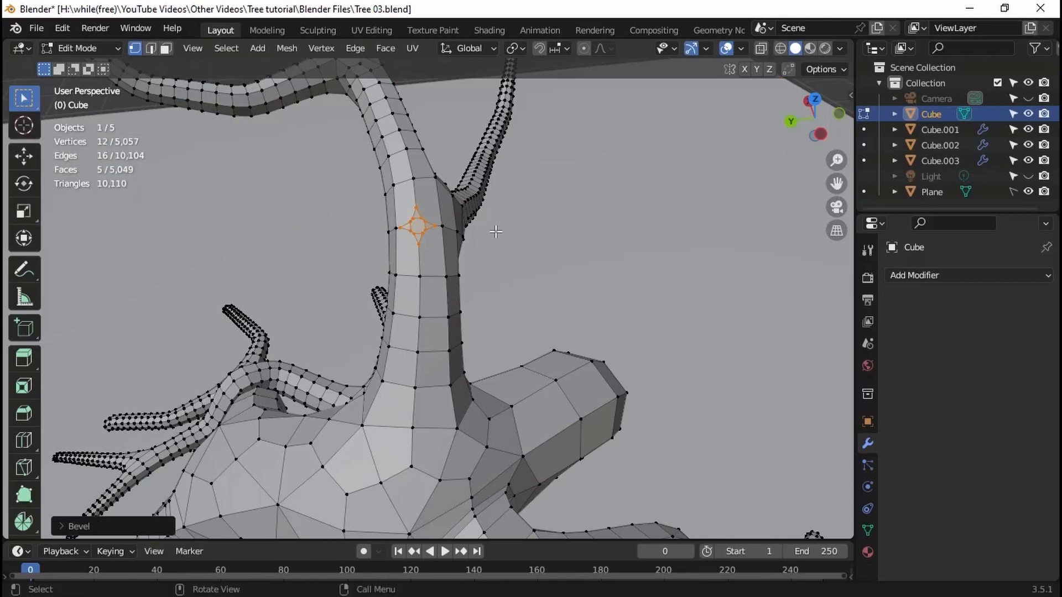
{"action": "scroll", "coordinate": [496, 232], "scroll_direction": "up", "scroll_amount": 4}
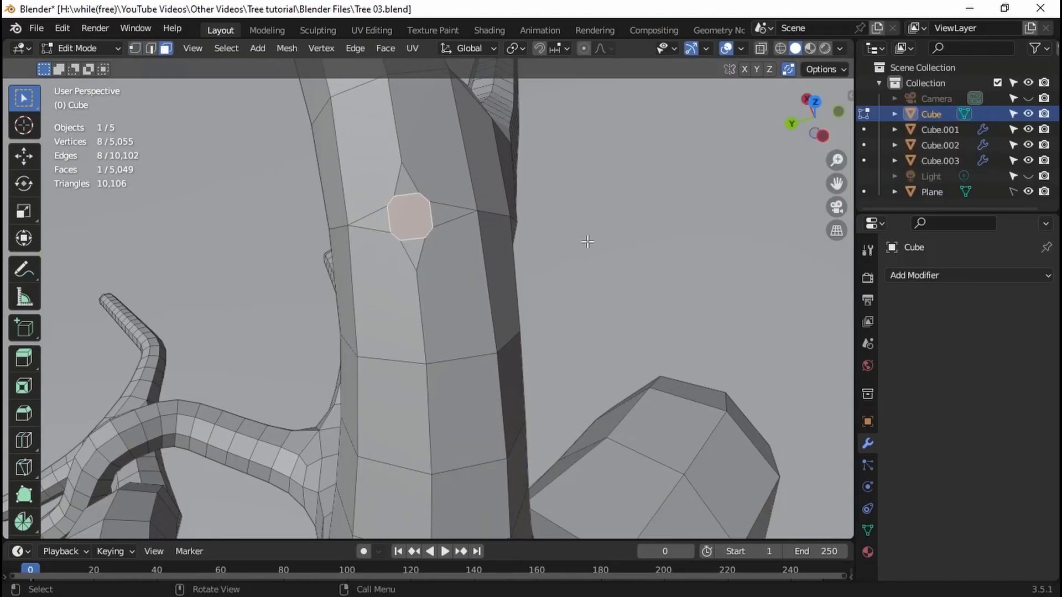
Step: Scale up the octagonal face on the trunk
{"action": "key", "text": "n"}
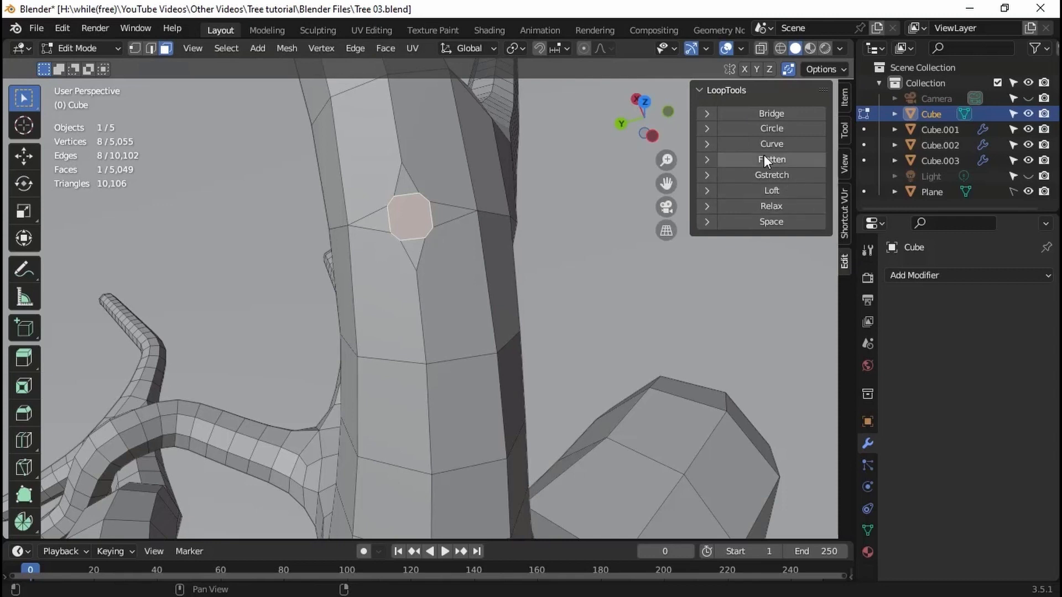
{"action": "key", "text": "n"}
{"action": "middle_click_drag", "start_coordinate": [419, 256], "coordinate": [458, 251]}
{"action": "key", "text": "s"}
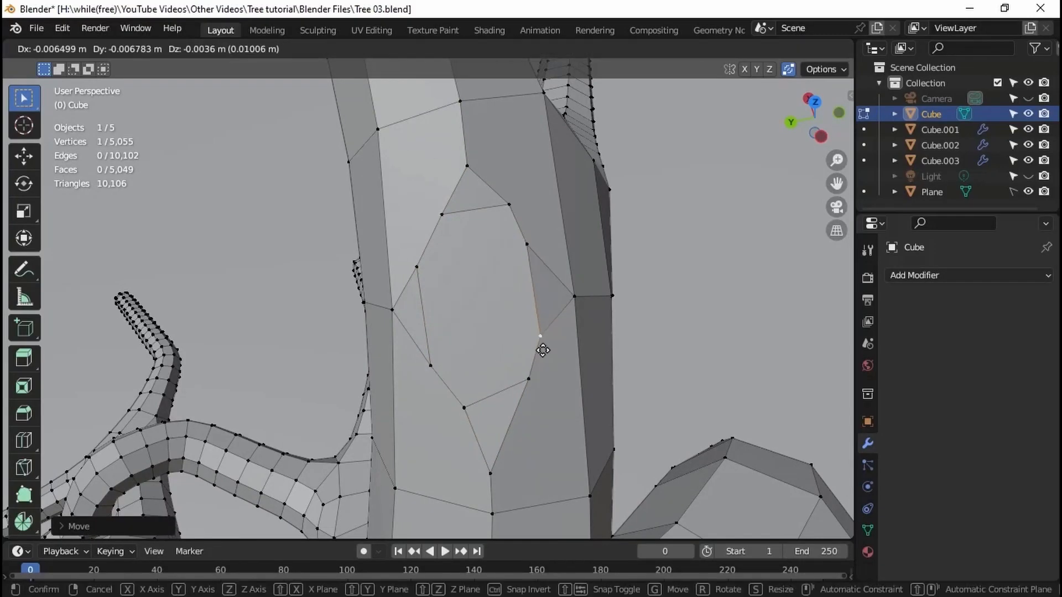
Step: Move the individual vertices of the octagonal face to elongate it along the trunk
{"action": "left_click", "coordinate": [542, 350]}
{"action": "middle_click_drag", "start_coordinate": [543, 350], "coordinate": [465, 293]}
{"action": "middle_click_drag", "start_coordinate": [464, 293], "coordinate": [500, 276], "text": "ctrl"}
{"action": "left_click", "coordinate": [501, 277]}
{"action": "key", "text": "g"}
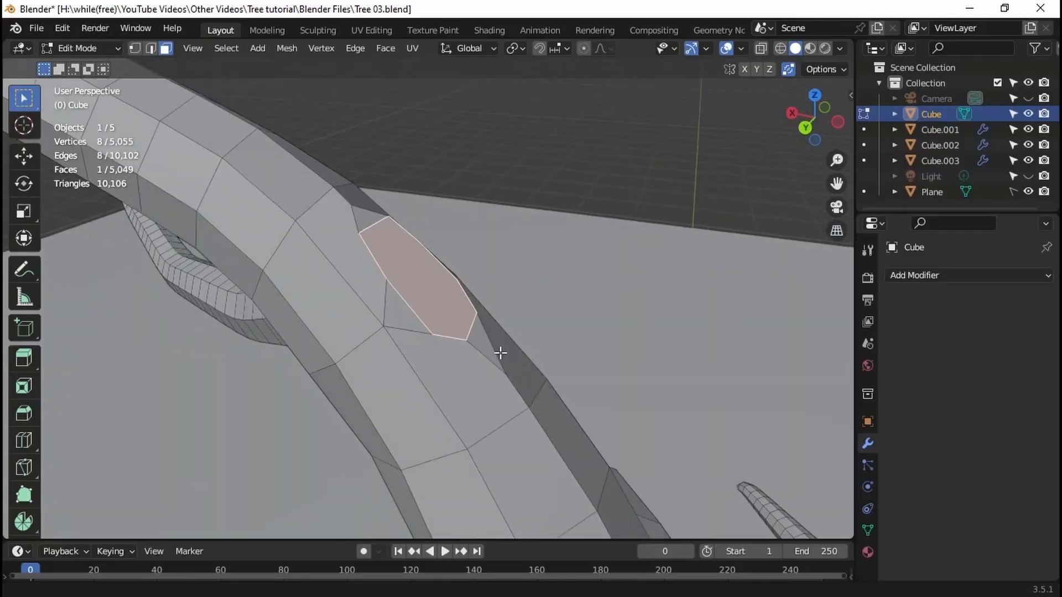
Step: Extrude the octagonal face outward from the trunk as a short stub and rescale its end
{"action": "key", "text": "e"}
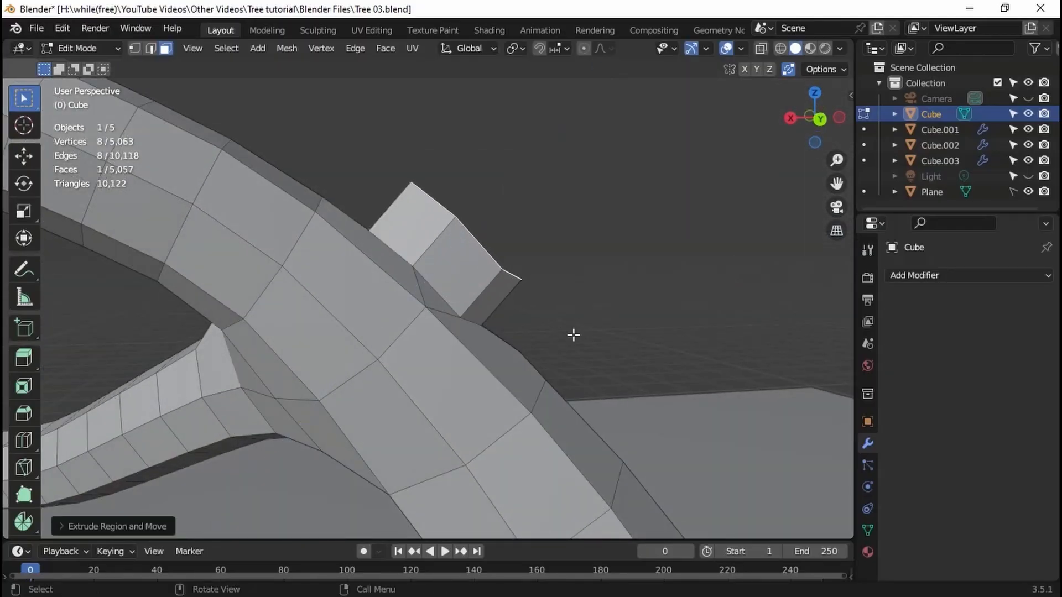
{"action": "key", "text": "s"}
{"action": "left_click", "coordinate": [558, 333]}
{"action": "middle_click_drag", "start_coordinate": [559, 333], "coordinate": [496, 351]}
Step: Inset the stub's end face and extrude the inner face about 0.033 m inward to form a hollow
{"action": "key", "text": "i"}
{"action": "left_click", "coordinate": [622, 404]}
{"action": "key", "text": "e"}
{"action": "key", "text": "ctrl+z"}
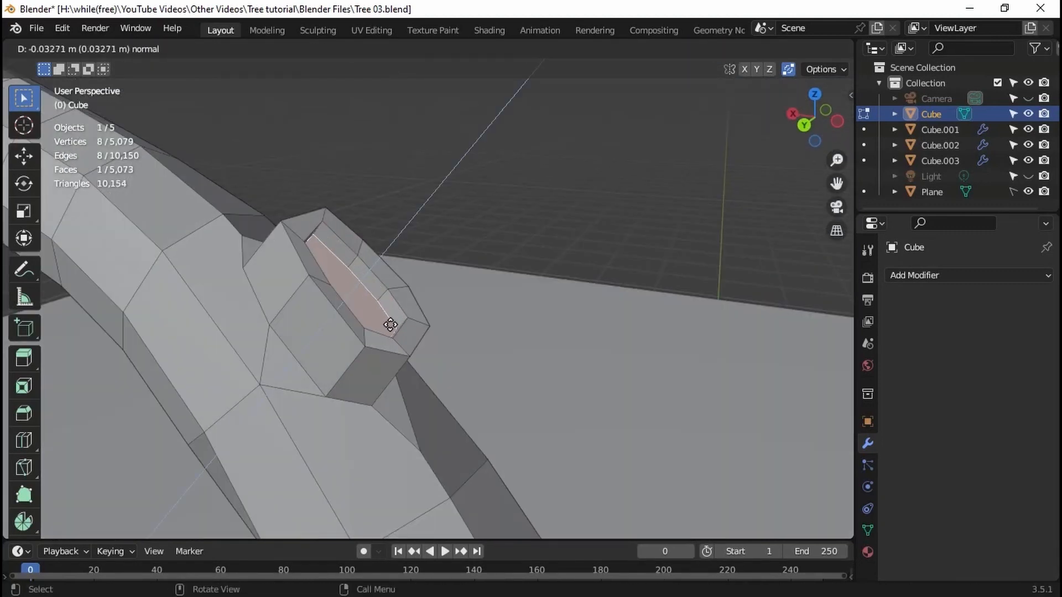
{"action": "left_click", "coordinate": [391, 324]}
Step: Slide the vertices around the hollow along their edges to even out its shape
{"action": "middle_click_drag", "start_coordinate": [392, 324], "coordinate": [449, 422]}
{"action": "key", "text": "g"}
{"action": "key", "text": "g"}
{"action": "left_click", "coordinate": [394, 233]}
{"action": "left_click", "coordinate": [449, 423]}
{"action": "key", "text": "g"}
{"action": "key", "text": "g"}
{"action": "middle_click_drag", "start_coordinate": [438, 212], "coordinate": [361, 303]}
{"action": "left_click", "coordinate": [352, 175]}
{"action": "key", "text": "g"}
{"action": "key", "text": "g"}
{"action": "left_click", "coordinate": [282, 221]}
Step: Preview the tree in Object Mode, then slide two more vertices of the hollow along their edges in Edit Mode
{"action": "key", "text": "3"}
{"action": "left_click", "coordinate": [580, 184]}
{"action": "key", "text": "Tab"}
{"action": "key", "text": "Tab"}
{"action": "left_click", "coordinate": [521, 183]}
{"action": "key", "text": "g"}
{"action": "key", "text": "g"}
{"action": "left_click", "coordinate": [592, 189]}
{"action": "key", "text": "g"}
{"action": "key", "text": "g"}
{"action": "left_click", "coordinate": [420, 294]}
Step: Flatten the hollow's inner face with LoopTools
{"action": "key", "text": "3"}
{"action": "key", "text": "alt+shift+z"}
{"action": "key", "text": "alt+shift+z"}
{"action": "key", "text": "n"}
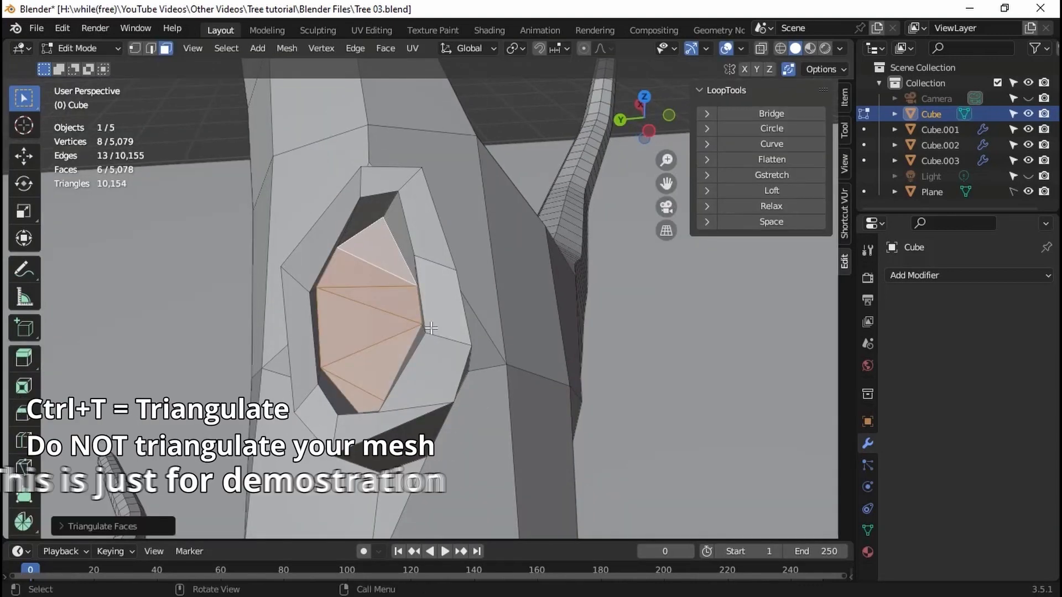
{"action": "key", "text": "Tab"}
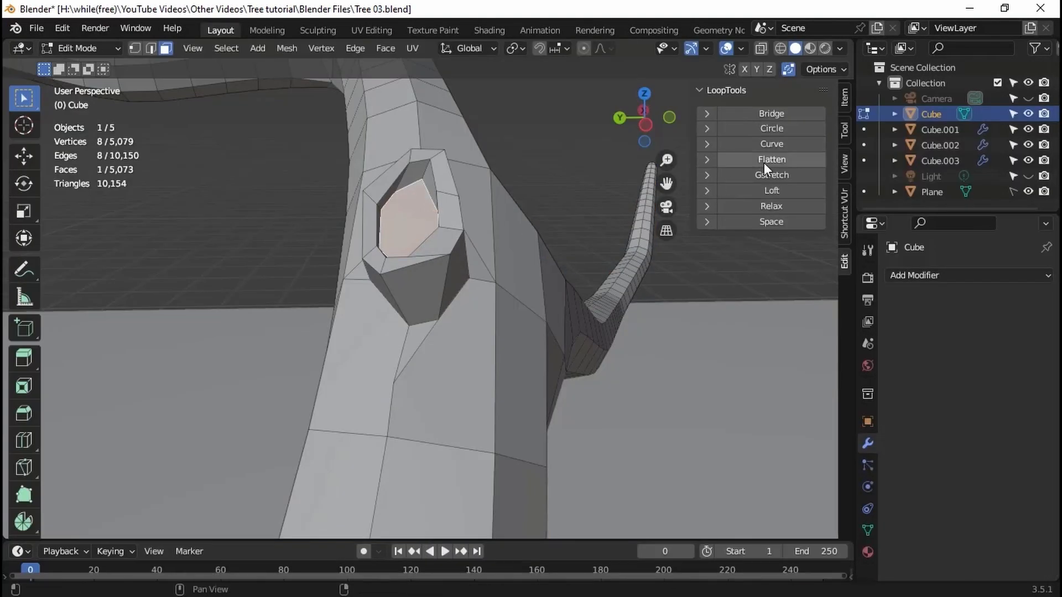
{"action": "left_click", "coordinate": [750, 160]}
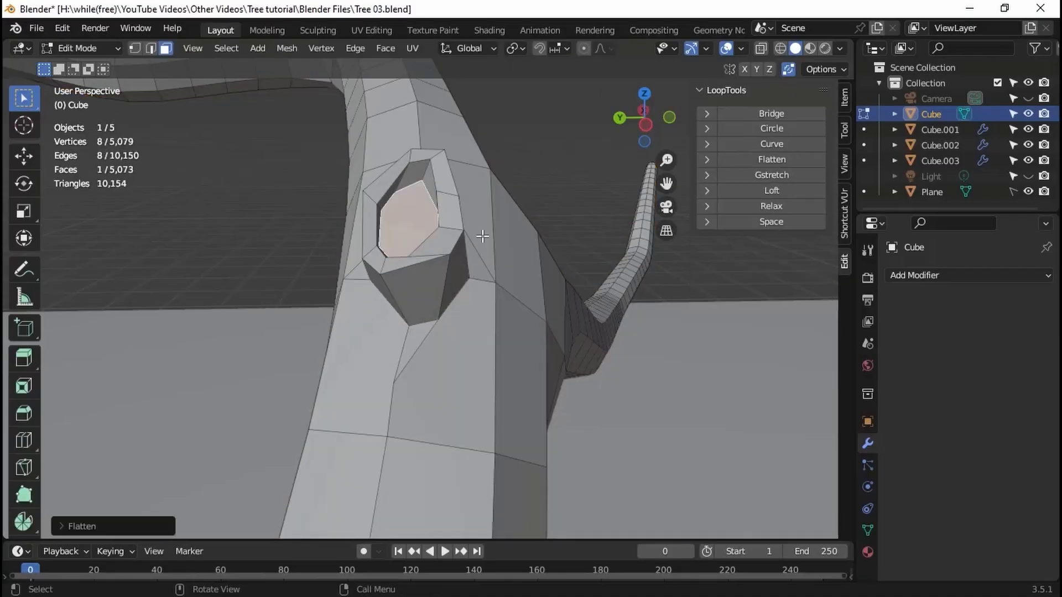
Step: Preview the knot hollow in Object Mode, then resume editing the mesh
{"action": "key", "text": "Tab"}
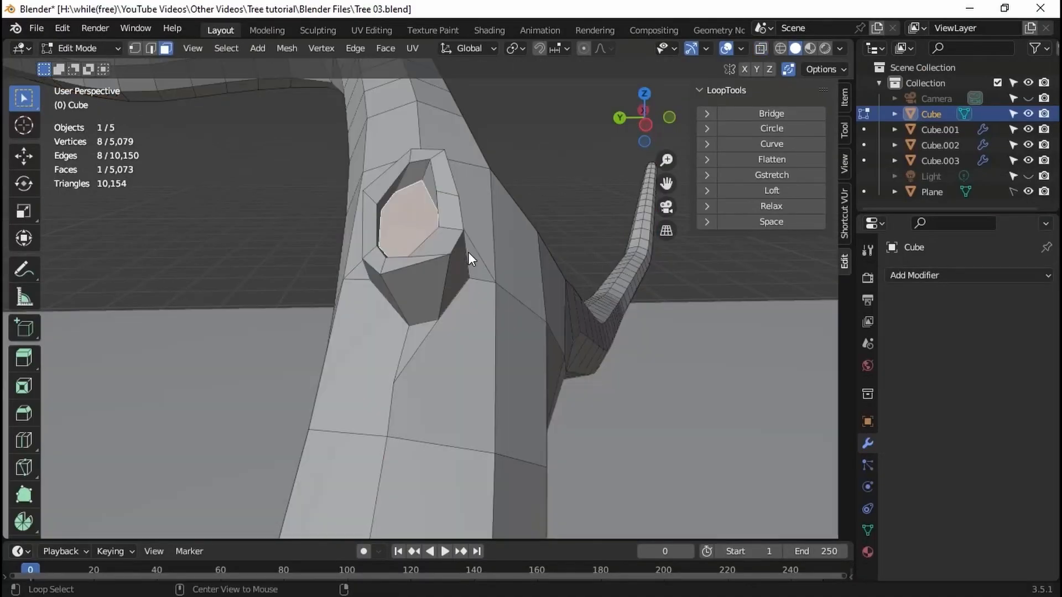
{"action": "key", "text": "ctrl+t"}
{"action": "key", "text": "Tab"}
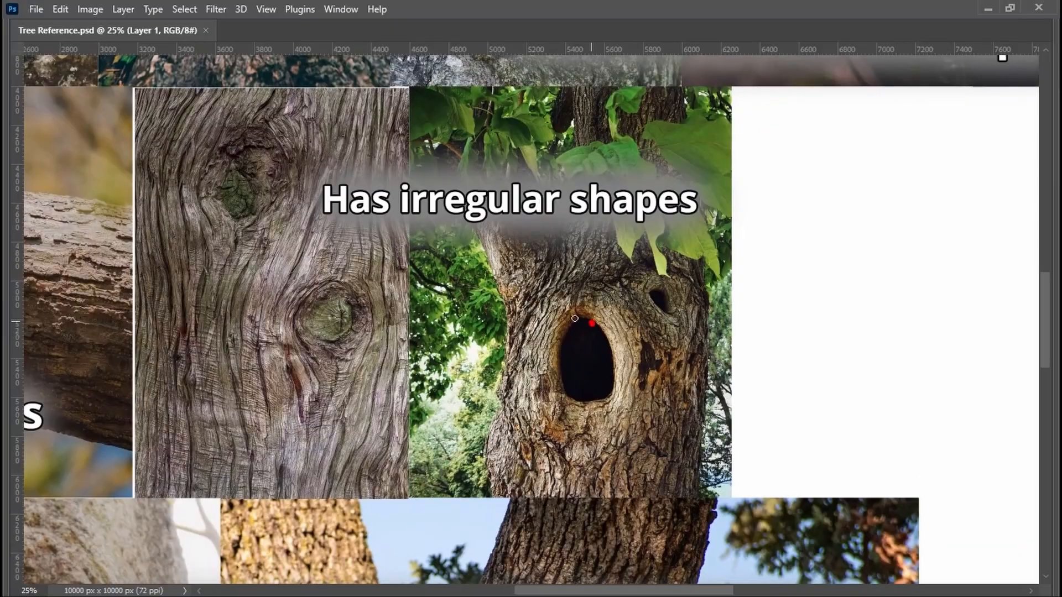
Step: Switch to the Photoshop tree reference sheet and examine the photos of hollows on trunks and branches
{"action": "left_click_drag", "start_coordinate": [616, 311], "coordinate": [839, 315]}
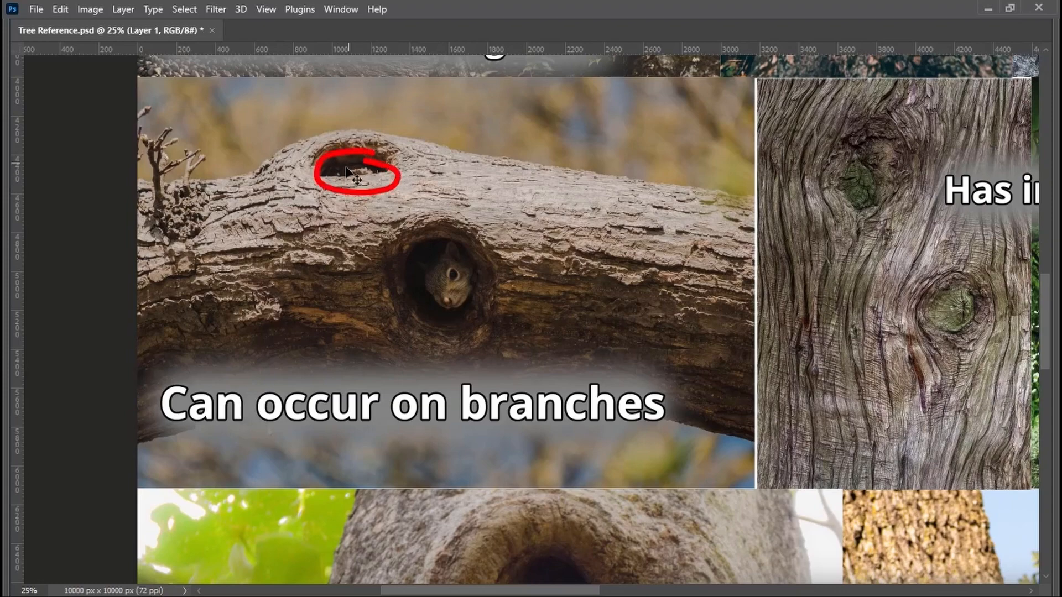
{"action": "left_click_drag", "start_coordinate": [727, 332], "coordinate": [323, 321]}
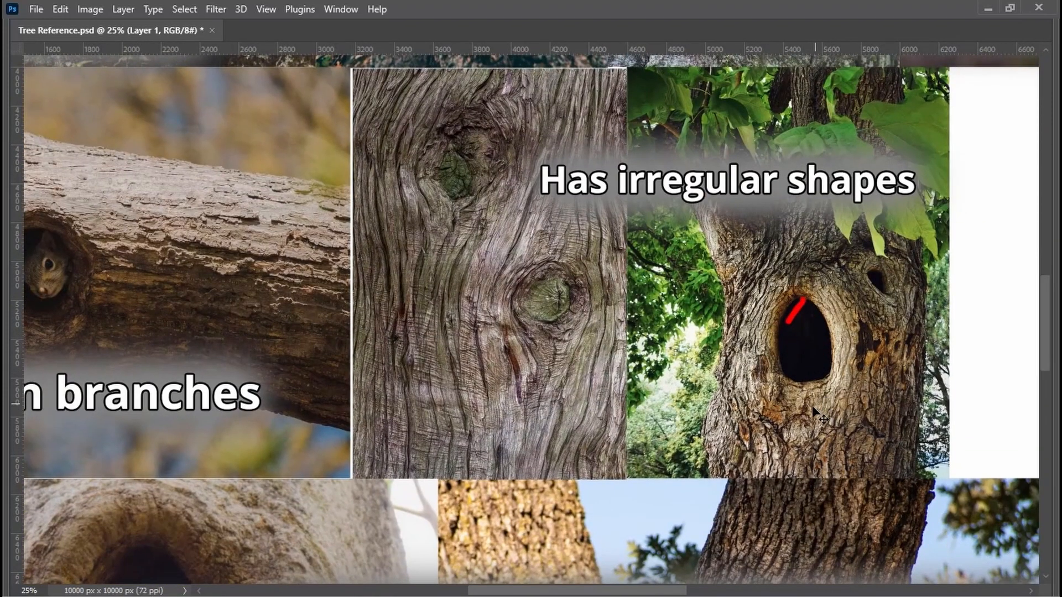
{"action": "left_click_drag", "start_coordinate": [340, 463], "coordinate": [287, 124]}
{"action": "left_click", "coordinate": [403, 249], "text": "alt"}
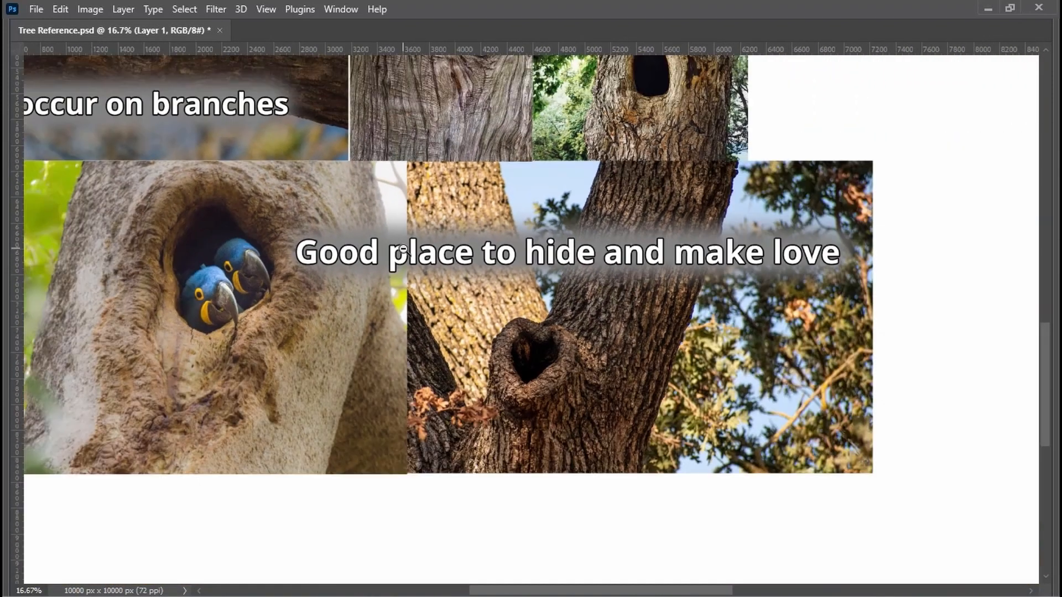
{"action": "left_click_drag", "start_coordinate": [309, 312], "coordinate": [314, 339]}
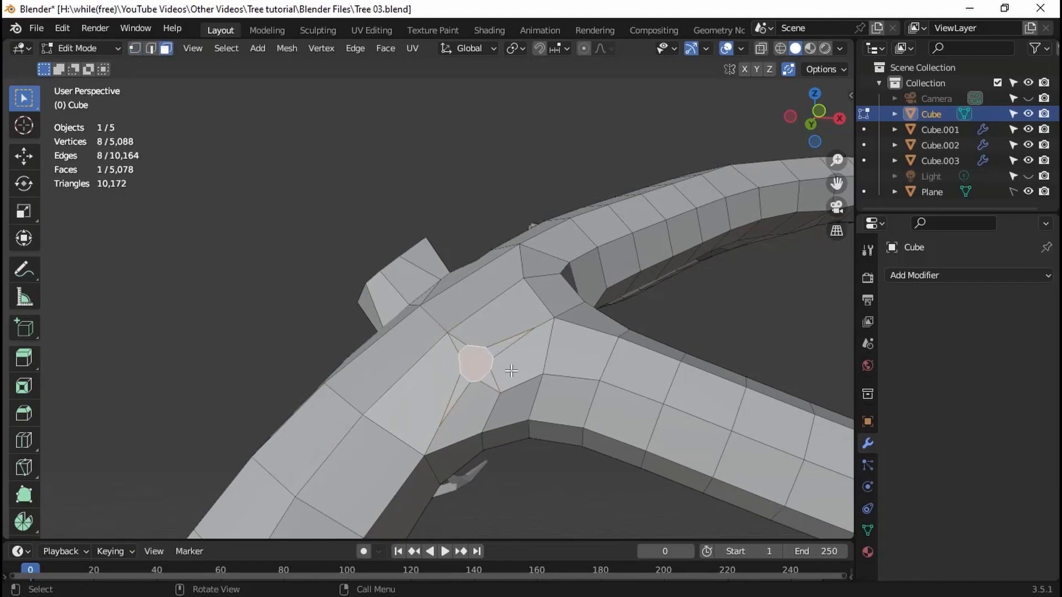
Step: Widen the beveled polygon at the side branch's fork by connecting and sliding its vertices, and dissolve its inner edges into one face
{"action": "key", "text": "1"}
{"action": "middle_click_drag", "start_coordinate": [512, 371], "coordinate": [523, 443]}
{"action": "key", "text": "j"}
{"action": "key", "text": "shift+v"}
{"action": "left_click", "coordinate": [414, 400]}
{"action": "key", "text": "2"}
{"action": "left_click", "coordinate": [479, 374]}
{"action": "key", "text": "ctrl+x"}
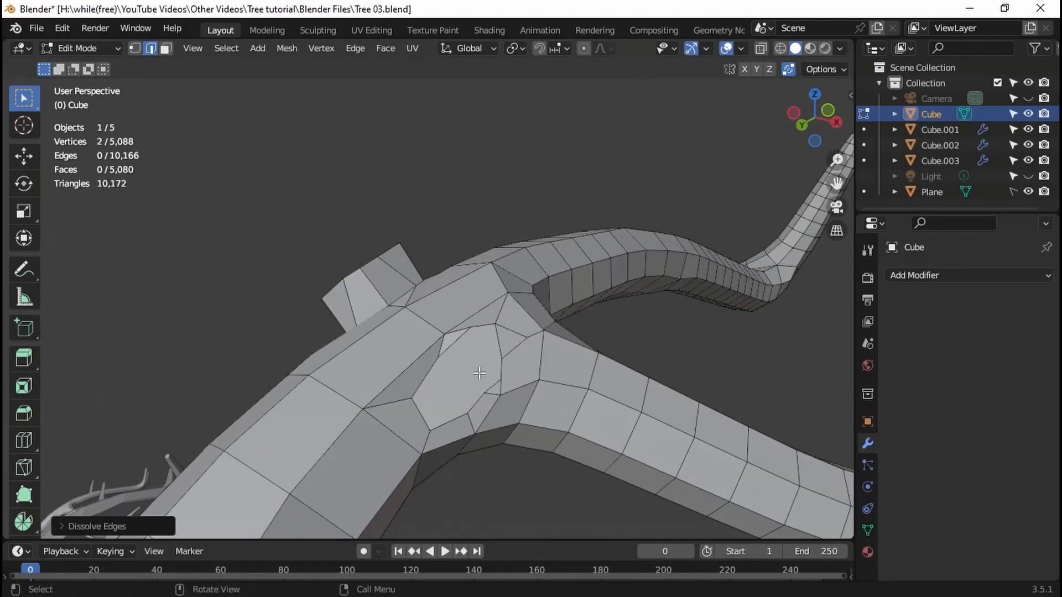
Step: Extrude the enlarged knot face at the fork slightly and inset its end face
{"action": "key", "text": "3"}
{"action": "left_click", "coordinate": [479, 374]}
{"action": "key", "text": "e"}
{"action": "left_click", "coordinate": [422, 391]}
{"action": "key", "text": "i"}
{"action": "left_click", "coordinate": [523, 443]}
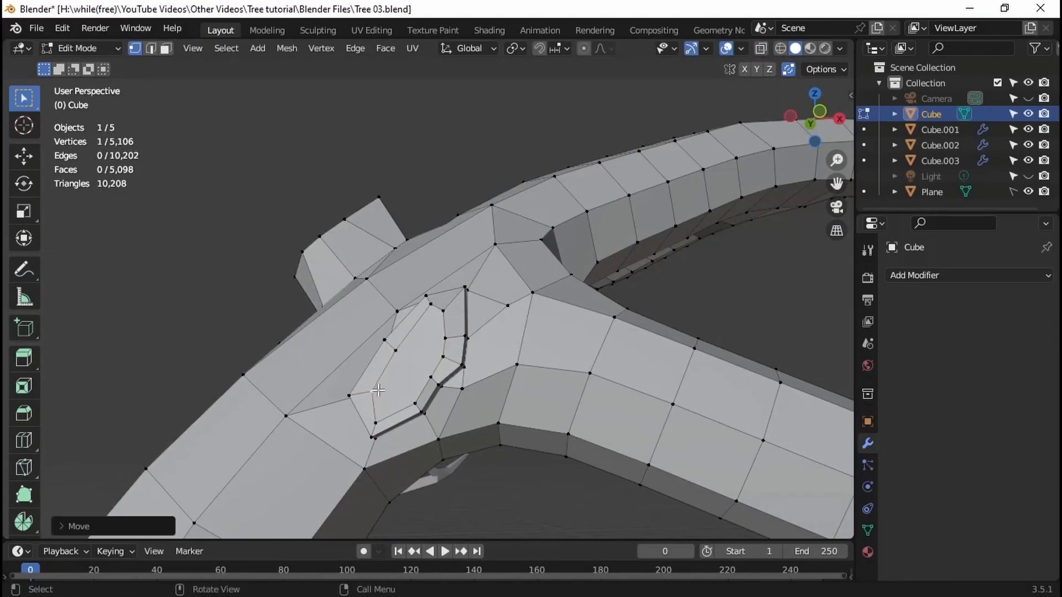
Step: Preview the extruded knot in Object Mode without overlays, then undo its extrusion and inset
{"action": "key", "text": "Tab"}
{"action": "scroll", "coordinate": [376, 404], "scroll_direction": "down", "scroll_amount": 4}
{"action": "key", "text": "alt+shift+z"}
{"action": "middle_click_drag", "start_coordinate": [375, 415], "coordinate": [493, 415]}
{"action": "key", "text": "alt+shift+z"}
{"action": "scroll", "coordinate": [493, 309], "scroll_direction": "up", "scroll_amount": 4}
{"action": "key", "text": "ctrl+z"}
{"action": "key", "text": "ctrl+z"}
{"action": "key", "text": "ctrl+z"}
Step: Extrude the fork's knot face inward to form a hollow and adjust the inner face's position along Z in X-ray
{"action": "key", "text": "alt+z"}
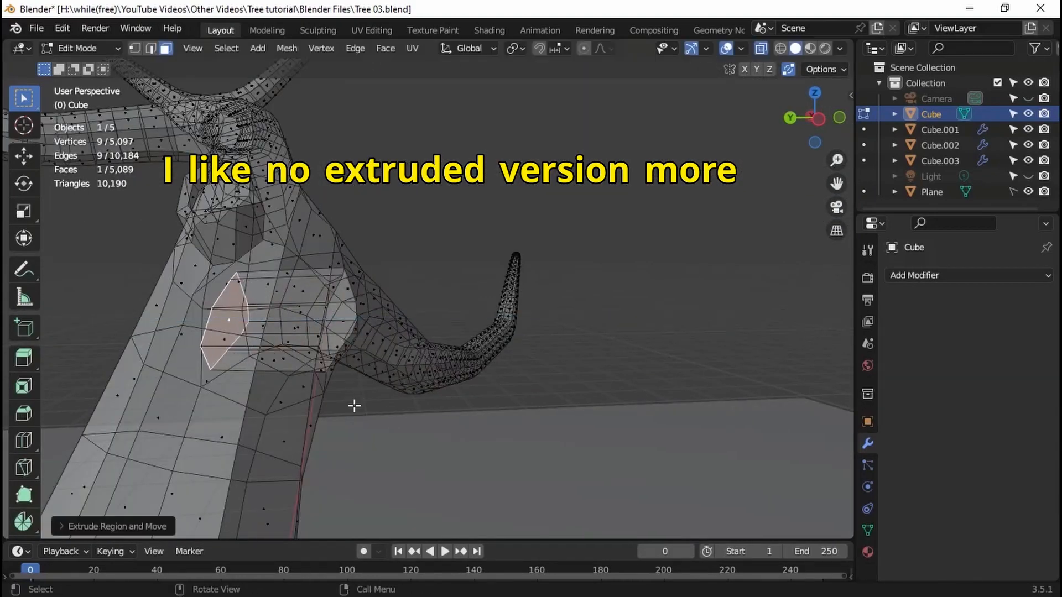
{"action": "key", "text": "alt+z"}
{"action": "key", "text": "Tab"}
{"action": "middle_click_drag", "start_coordinate": [354, 405], "coordinate": [321, 360]}
{"action": "key", "text": "Tab"}
{"action": "key", "text": "alt+z"}
{"action": "key", "text": "g"}
{"action": "key", "text": "z"}
{"action": "key", "text": "alt+z"}
Step: Flatten the inner face of the fork's hollow with LoopTools
{"action": "middle_click_drag", "start_coordinate": [329, 400], "coordinate": [647, 261]}
{"action": "key", "text": "n"}
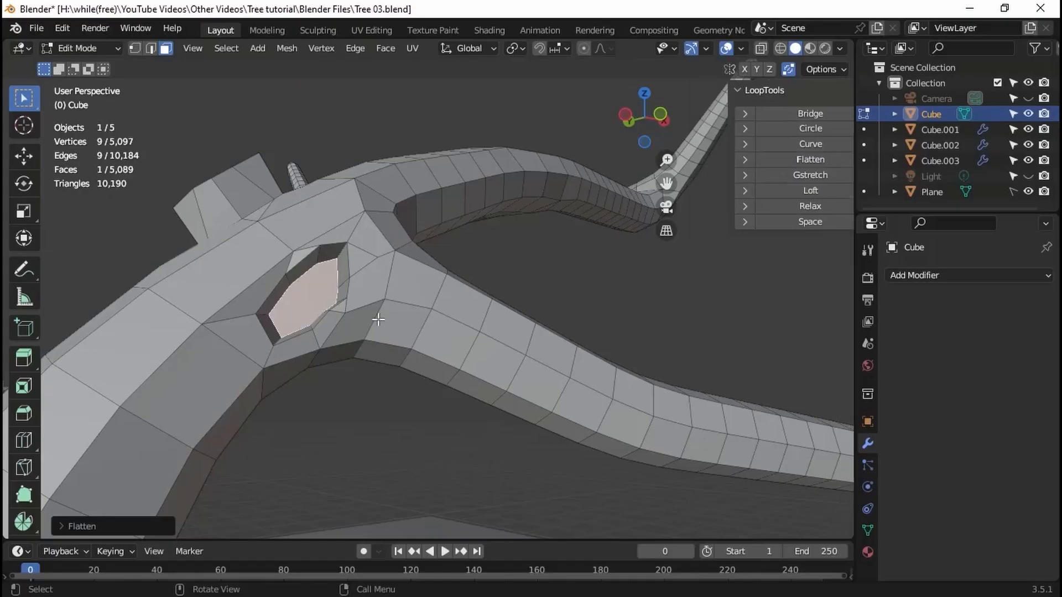
{"action": "key", "text": "n"}
{"action": "middle_click_drag", "start_coordinate": [748, 165], "coordinate": [664, 221]}
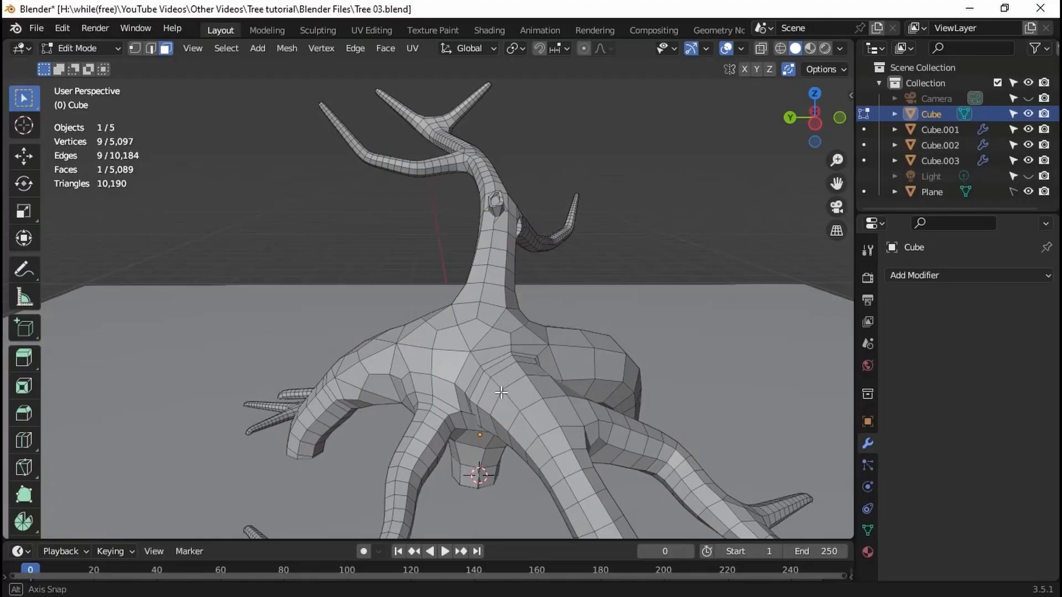
Step: Carve a jagged vertical hollow into the trunk's base above the roots, move its inner faces, and preview it in Object Mode
{"action": "scroll", "coordinate": [459, 420], "scroll_direction": "up", "scroll_amount": 4}
{"action": "key", "text": "g"}
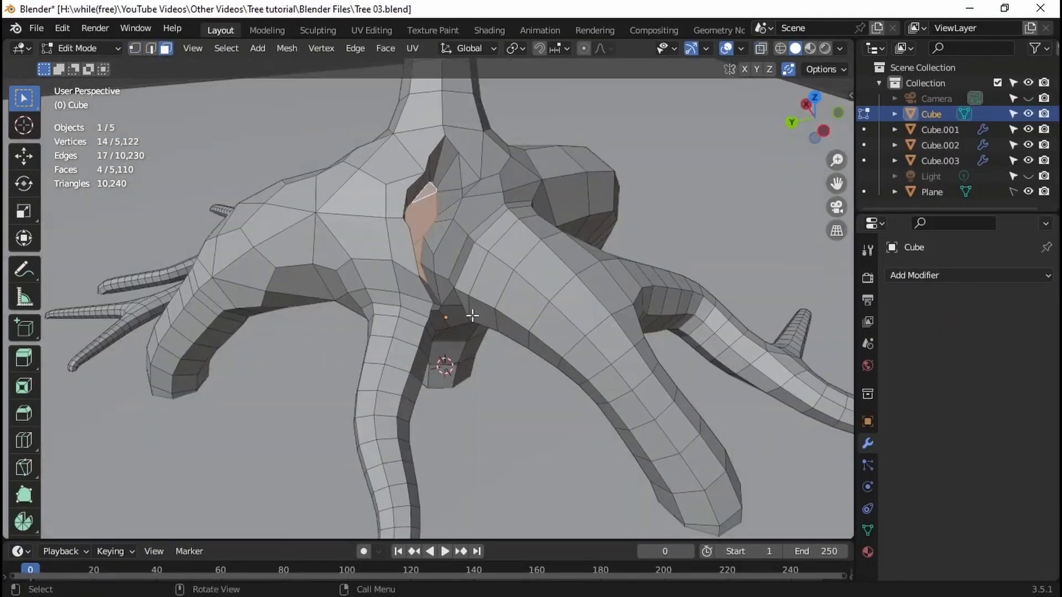
{"action": "left_click", "coordinate": [764, 158]}
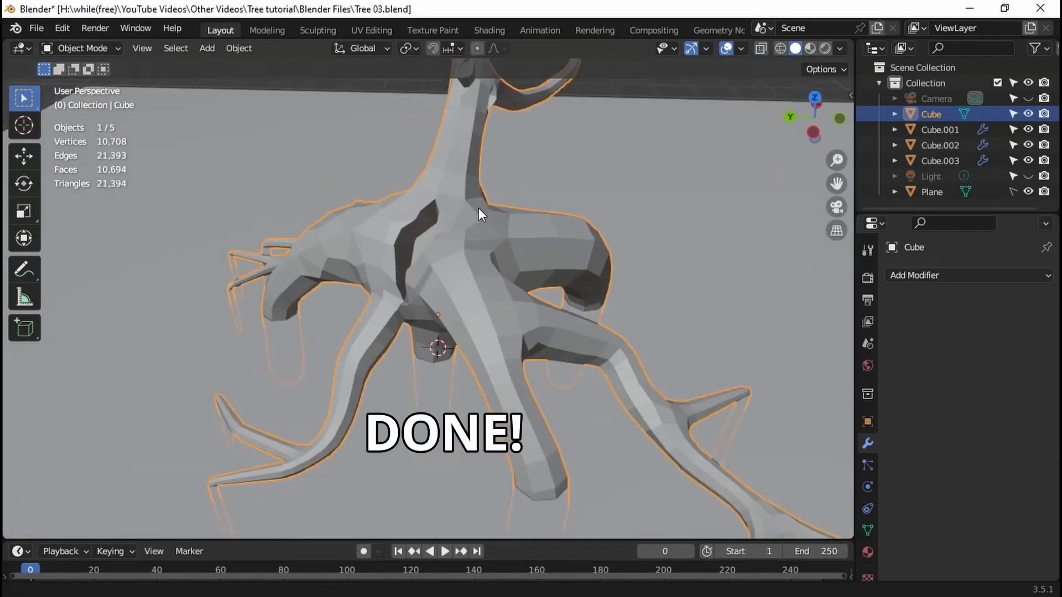
{"action": "middle_click_drag", "start_coordinate": [479, 208], "coordinate": [519, 244]}
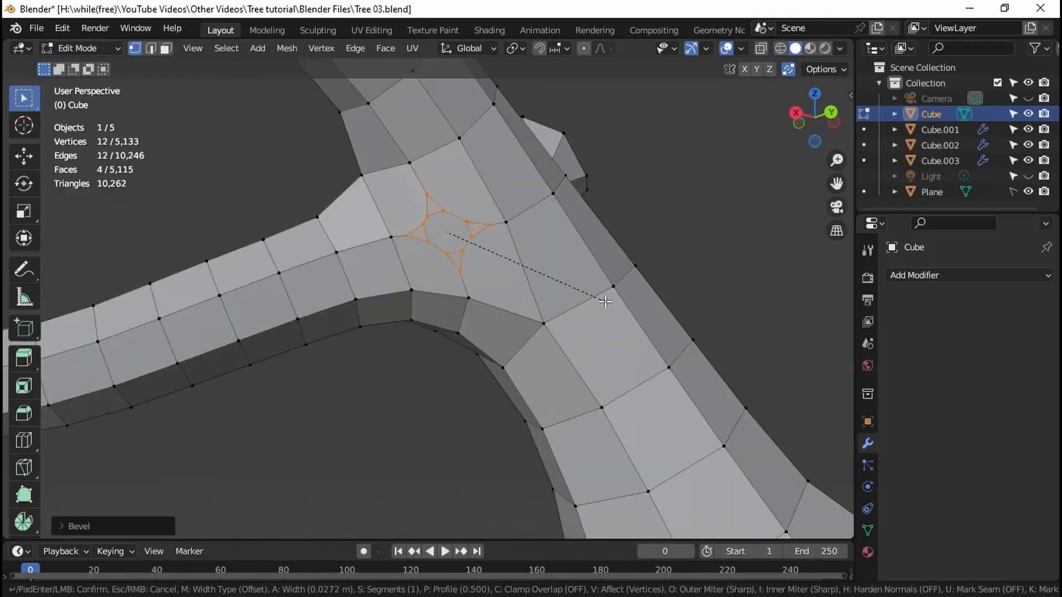
Step: Bevel the vertex at another side branch's fork, then extrude and scale the resulting face to shape a small knot
{"action": "left_click", "coordinate": [403, 184]}
{"action": "middle_click_drag", "start_coordinate": [402, 184], "coordinate": [438, 332]}
{"action": "left_click", "coordinate": [439, 332], "text": "alt"}
{"action": "key", "text": "e"}
{"action": "key", "text": "s"}
{"action": "left_click", "coordinate": [505, 261]}
{"action": "middle_click_drag", "start_coordinate": [505, 261], "coordinate": [455, 377]}
{"action": "left_click", "coordinate": [494, 217]}
Step: Return to Object Mode, save the file, and duplicate the tree as a backup copy
{"action": "scroll", "coordinate": [494, 216], "scroll_direction": "down", "scroll_amount": 5}
{"action": "key", "text": "Tab"}
{"action": "key", "text": "ctrl+s"}
{"action": "scroll", "coordinate": [341, 343], "scroll_direction": "down", "scroll_amount": 6}
{"action": "scroll", "coordinate": [449, 307], "scroll_direction": "down", "scroll_amount": 10}
{"action": "key", "text": "shift+d"}
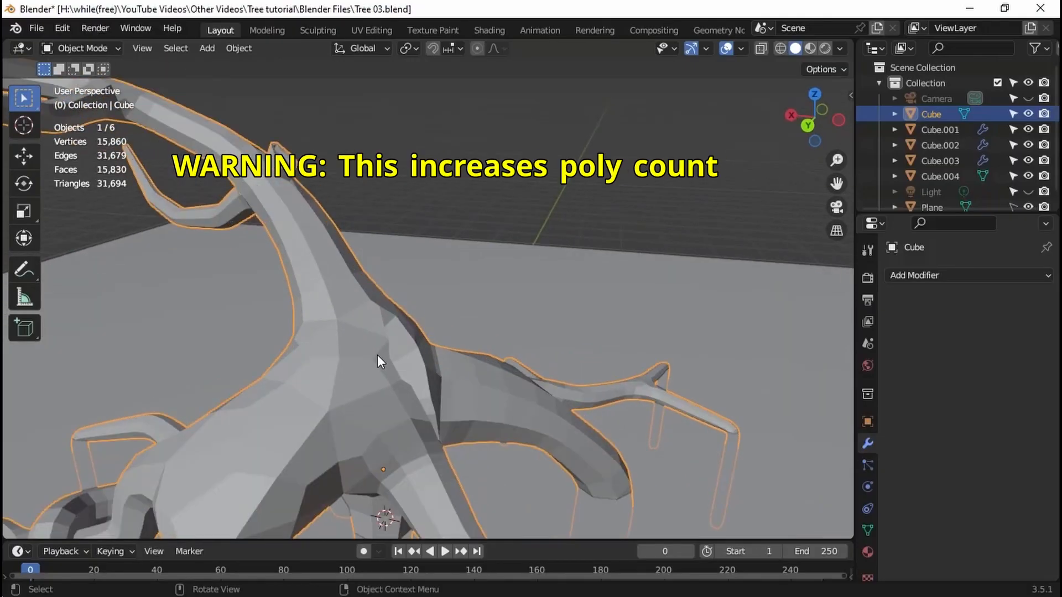
Step: Bevel the edge path running up the trunk by 0.0566 m, then add another bevel and move its edges to shape a groove
{"action": "key", "text": "Tab"}
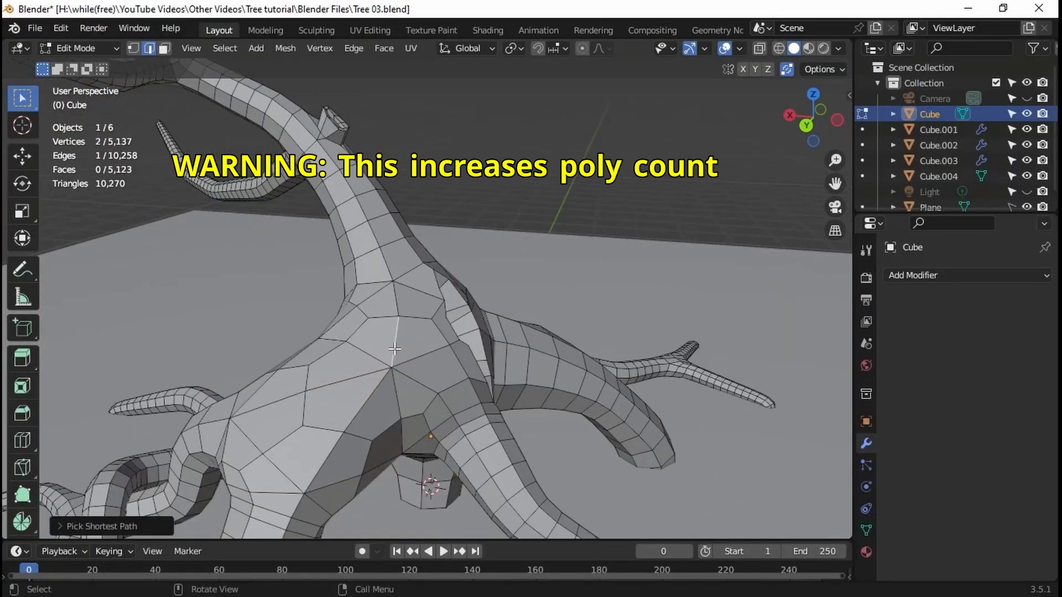
{"action": "left_click", "coordinate": [431, 277], "text": "ctrl"}
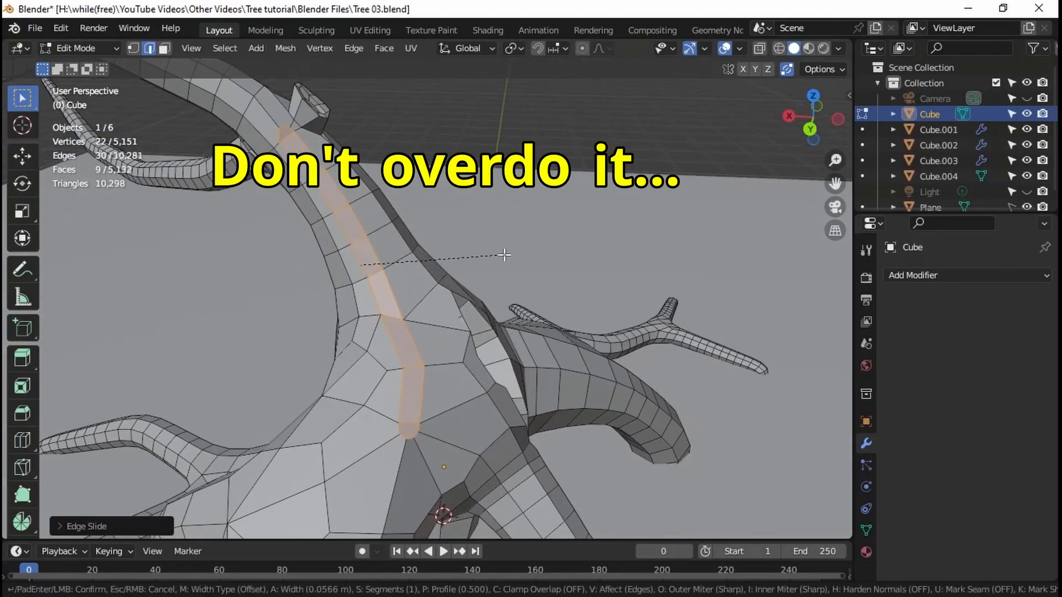
{"action": "left_click", "coordinate": [505, 254]}
{"action": "left_click", "coordinate": [63, 529]}
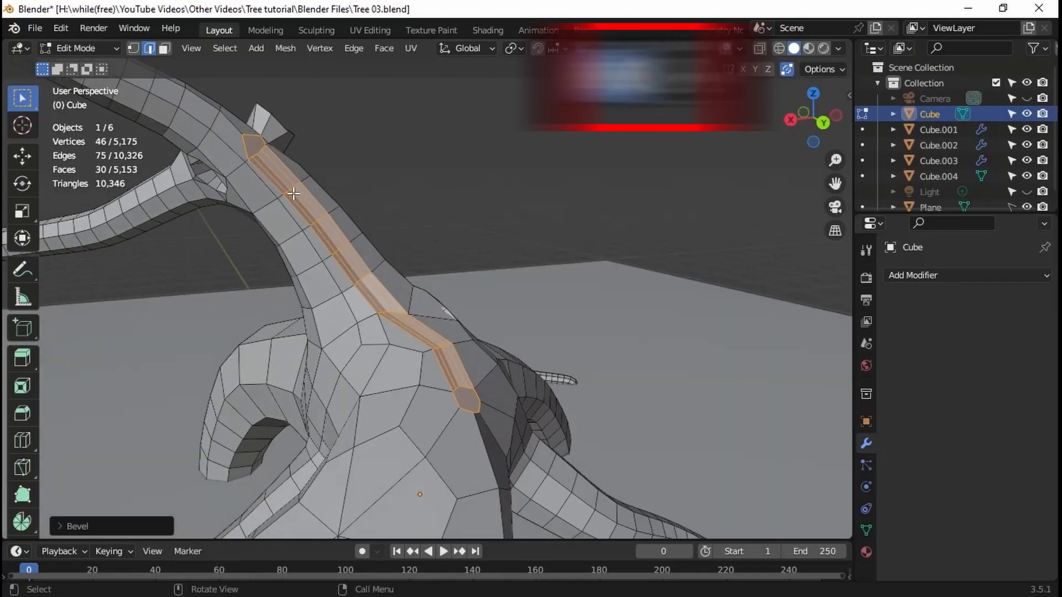
{"action": "key", "text": "g"}
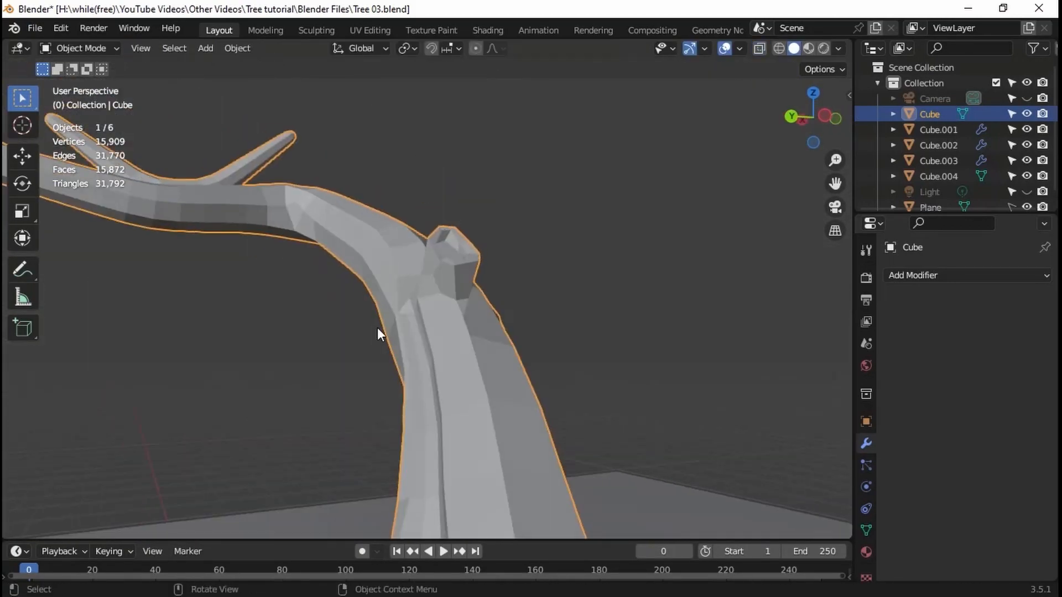
Step: Review the grooved trunk and the whole tree in Object Mode, and save the file
{"action": "middle_click_drag", "start_coordinate": [436, 307], "coordinate": [483, 358]}
{"action": "middle_click_drag", "start_coordinate": [460, 396], "coordinate": [463, 311]}
{"action": "key", "text": "ctrl+s"}
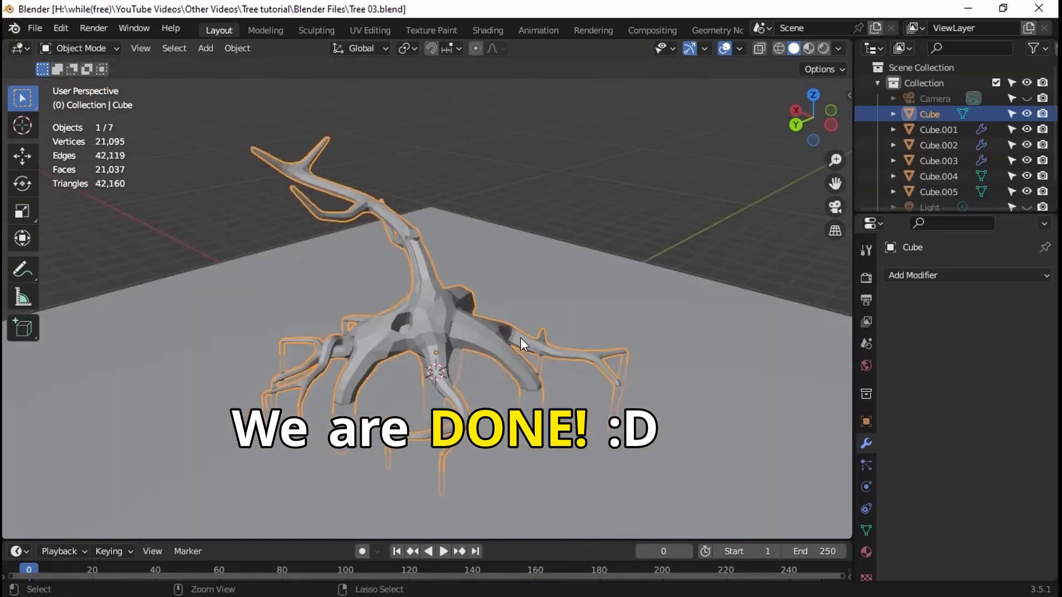
{"action": "middle_click_drag", "start_coordinate": [520, 338], "coordinate": [353, 381]}
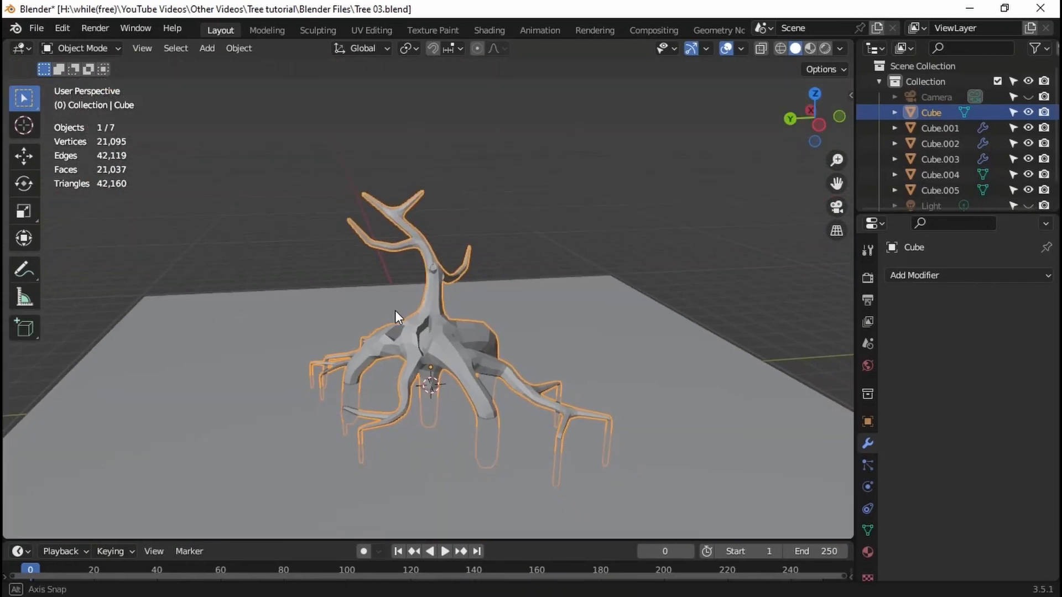
{"action": "middle_click_drag", "start_coordinate": [395, 310], "coordinate": [429, 334]}
{"action": "key", "text": "Tab"}
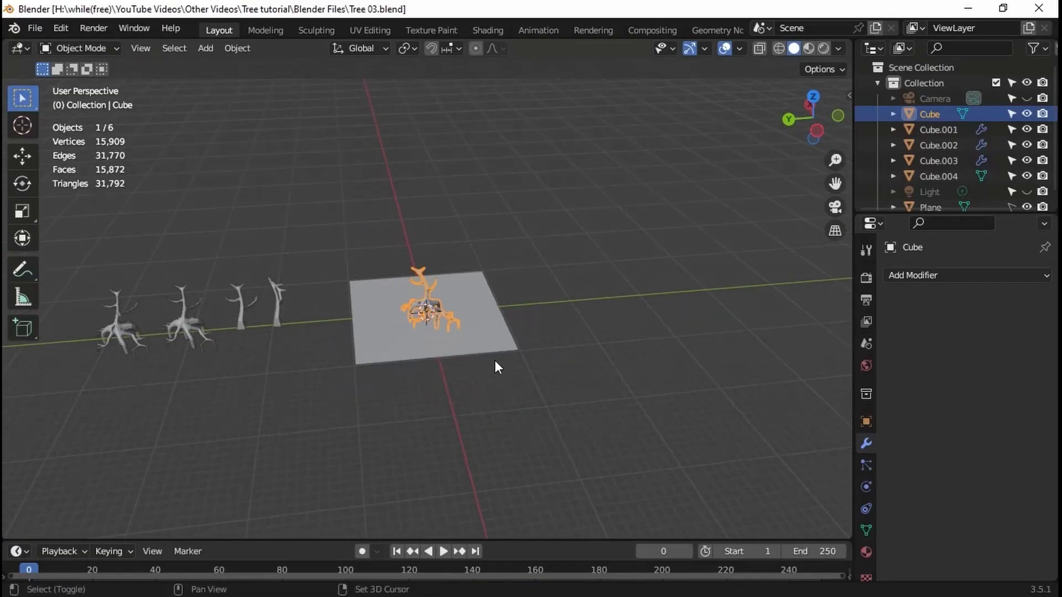
Step: Duplicate the tree along the Y axis and place the copy beyond the earlier tree versions
{"action": "key", "text": "shift+d"}
{"action": "key", "text": "y"}
{"action": "left_click", "coordinate": [42, 354]}
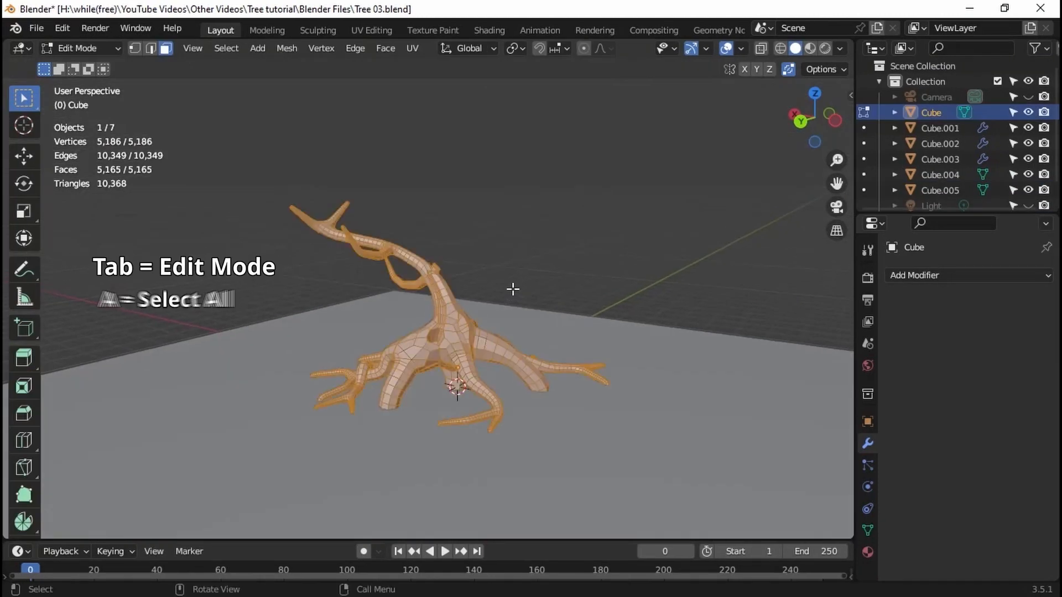
Step: Simplify the fully selected tree mesh with Limited Dissolve
{"action": "key", "text": "x"}
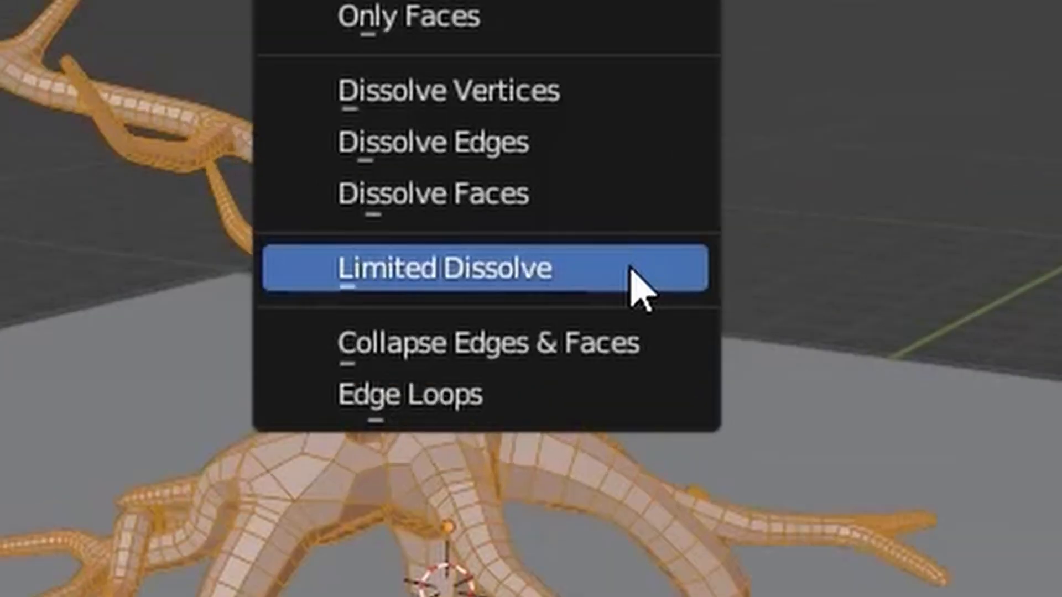
{"action": "left_click", "coordinate": [513, 289]}
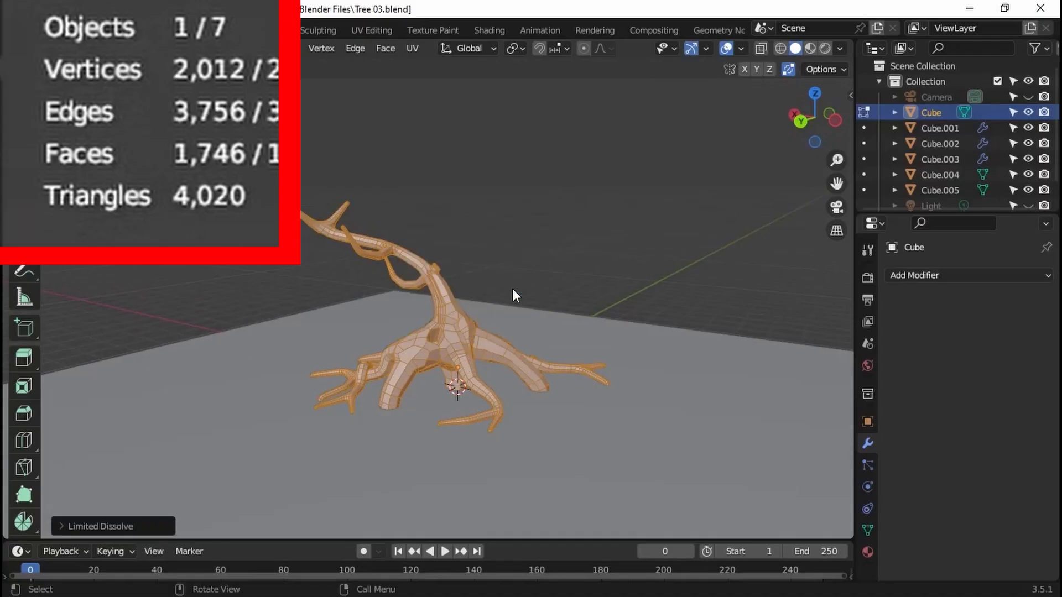
{"action": "middle_click_drag", "start_coordinate": [455, 382], "coordinate": [522, 351]}
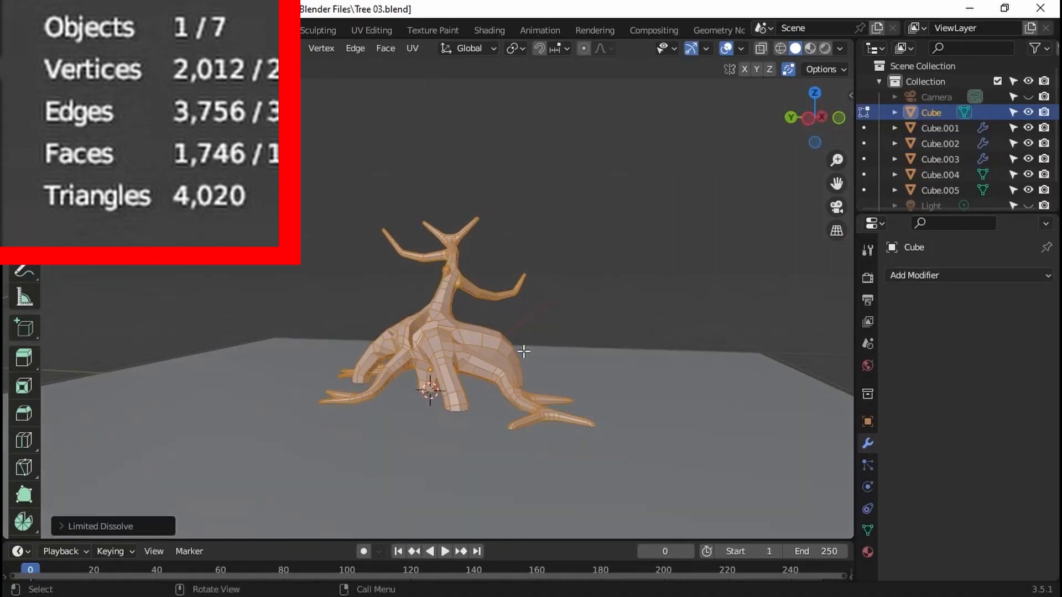
Step: Inspect the simplified tree and its underground root ends in X-ray, then return to Object Mode with X-ray off
{"action": "key", "text": "alt+z"}
{"action": "middle_click_drag", "start_coordinate": [453, 406], "coordinate": [533, 372]}
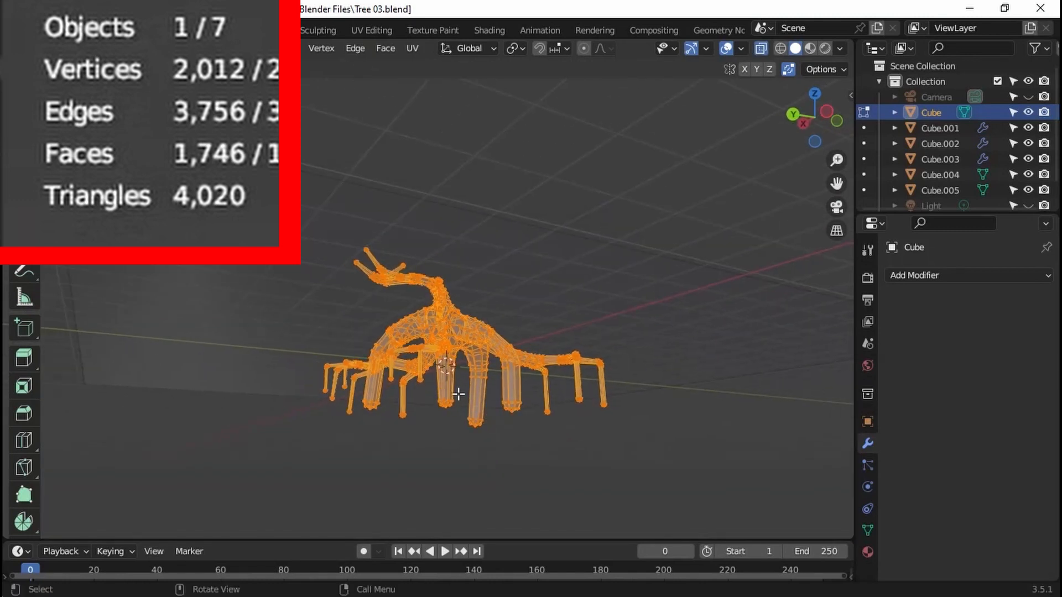
{"action": "middle_click_drag", "start_coordinate": [458, 394], "coordinate": [490, 358]}
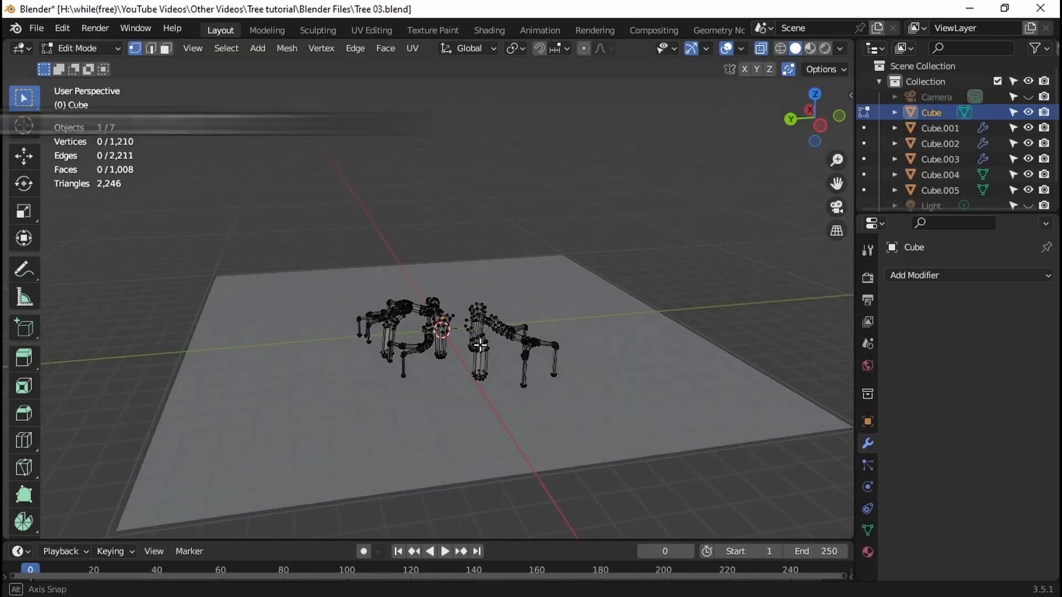
{"action": "key", "text": "Tab"}
{"action": "key", "text": "alt+z"}
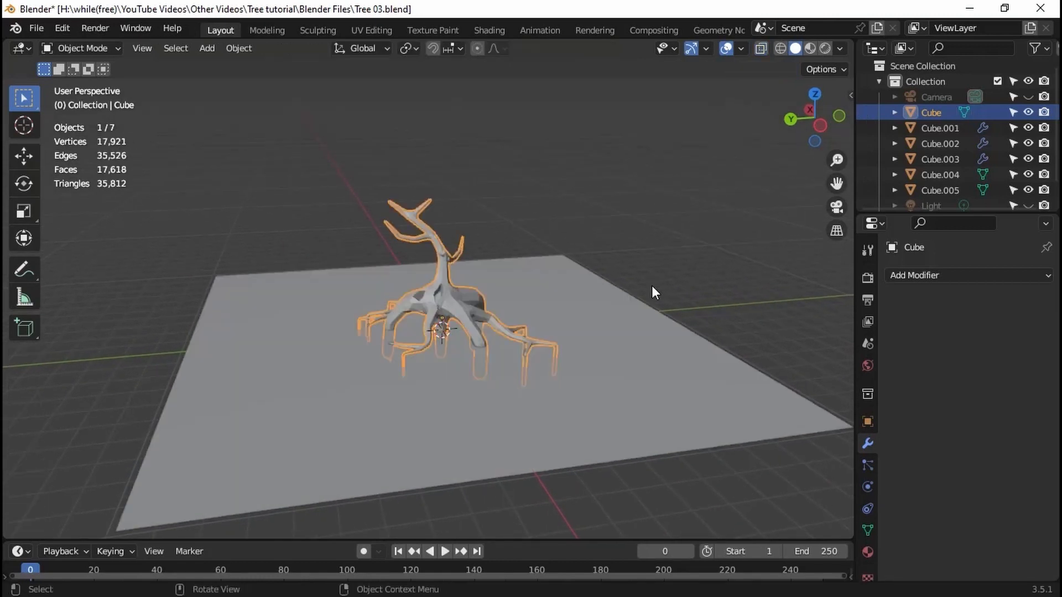
{"action": "middle_click_drag", "start_coordinate": [651, 287], "coordinate": [655, 323]}
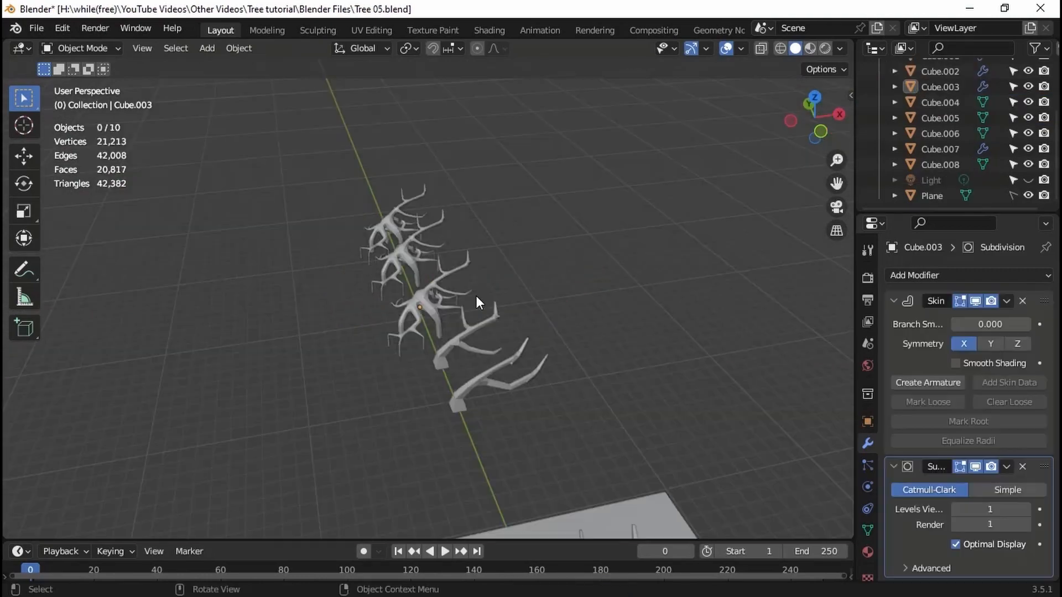
Step: Frame the low-poly tree on the plane and compare its shape with the smoother versions in Tree 05.blend
{"action": "middle_click_drag", "start_coordinate": [475, 295], "coordinate": [353, 134]}
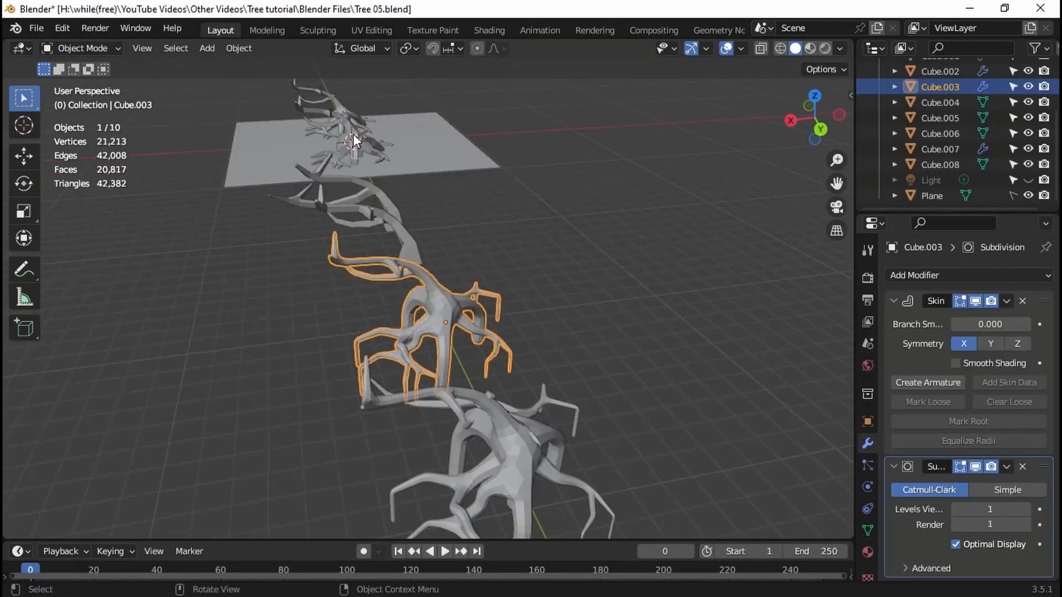
{"action": "left_click", "coordinate": [353, 134]}
{"action": "key", "text": "KP_Decimal"}
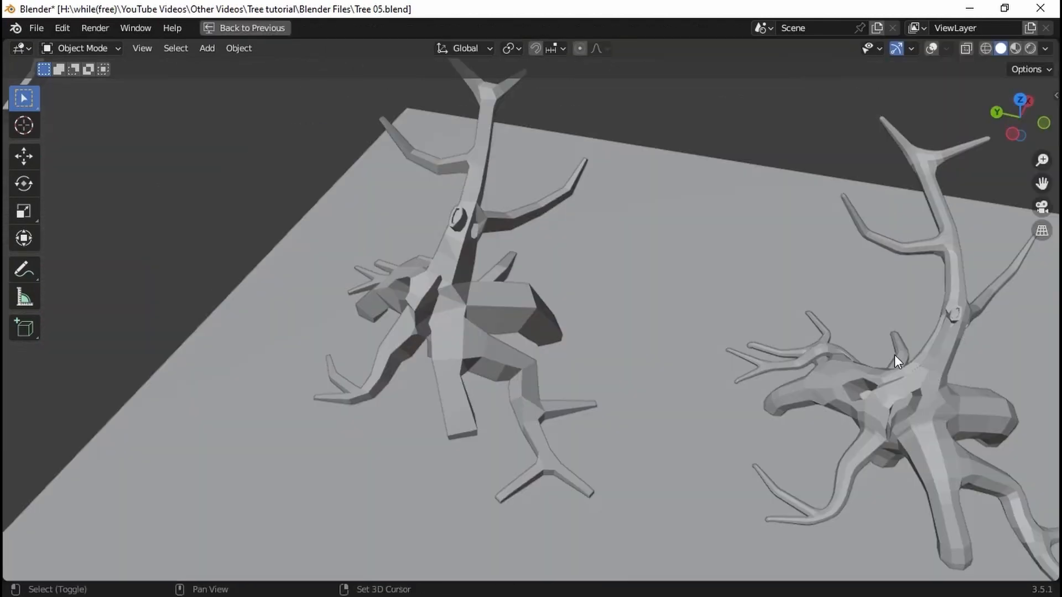
{"action": "middle_click_drag", "start_coordinate": [894, 354], "coordinate": [774, 198]}
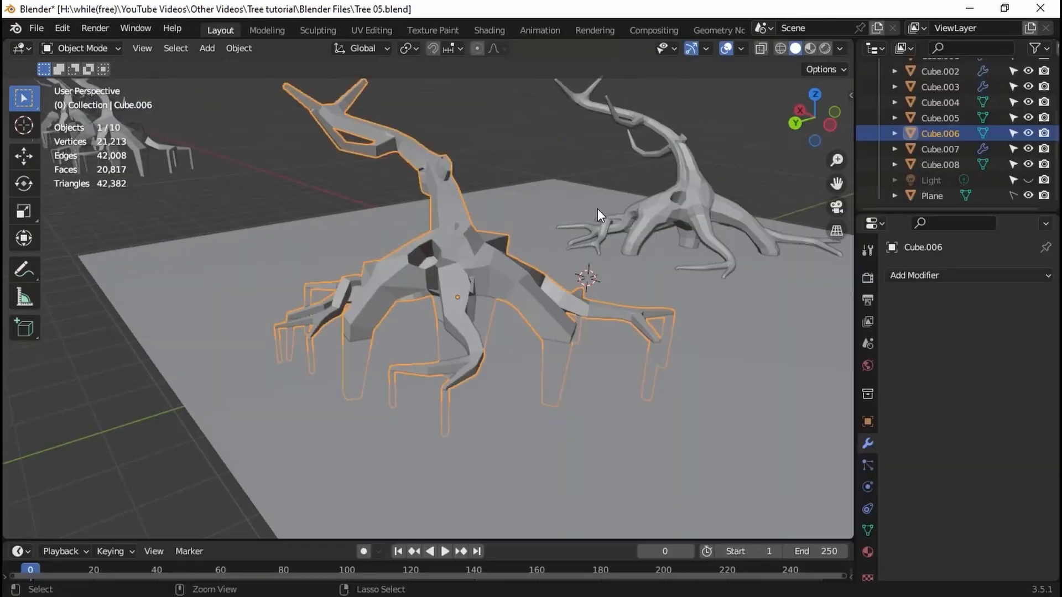
{"action": "middle_click_drag", "start_coordinate": [597, 207], "coordinate": [545, 239]}
Step: Add an icosphere and position it beside a branch tip in the top view of Tree 06.blend
{"action": "key", "text": "Tab"}
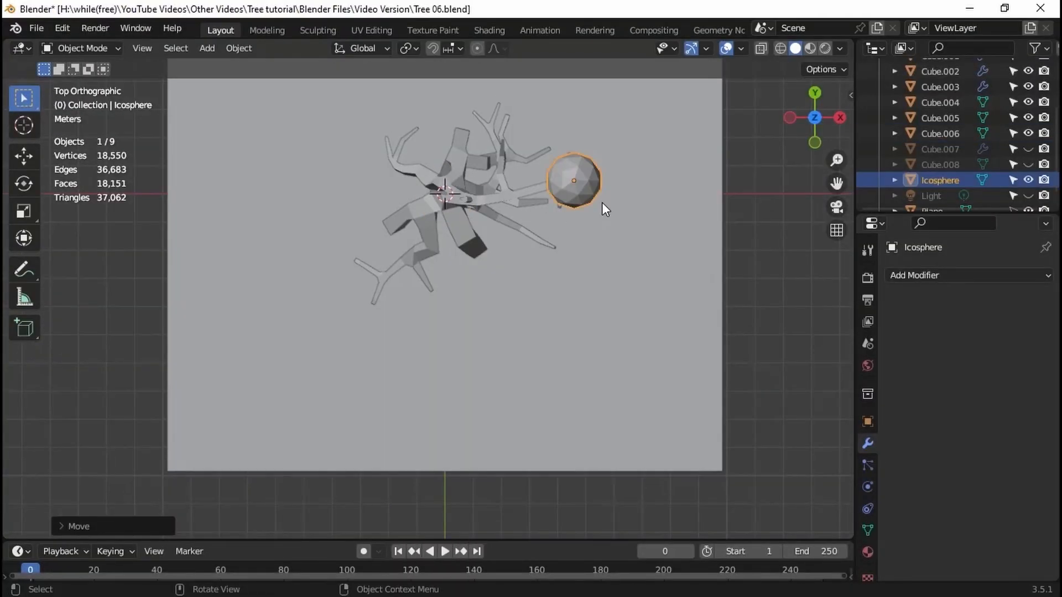
{"action": "middle_click_drag", "start_coordinate": [602, 203], "coordinate": [430, 47]}
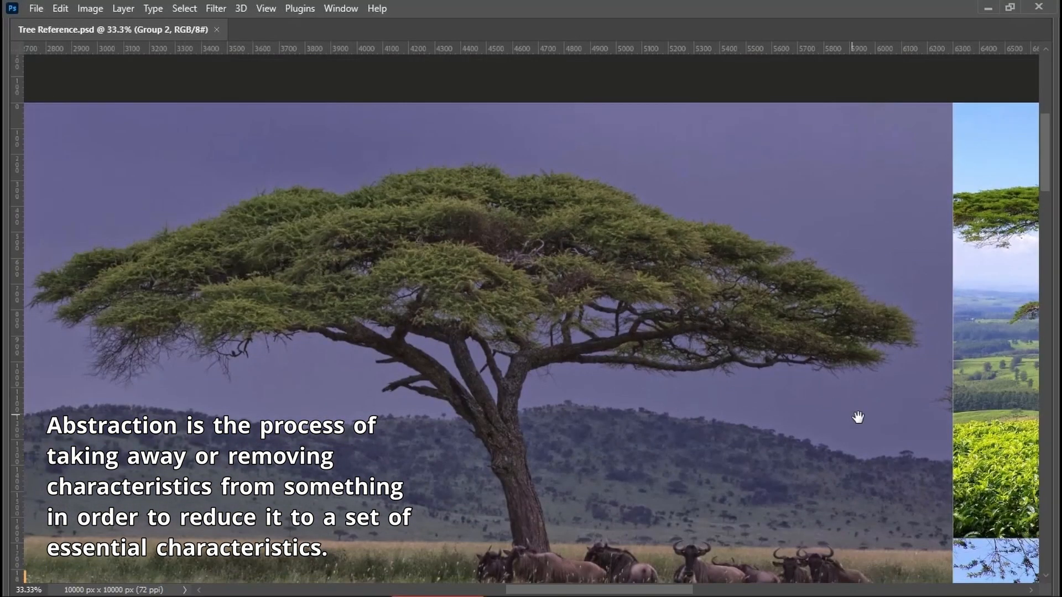
Step: Examine the canopy shapes and branch structure of the acacia trees across the photos in Tree Reference.psd
{"action": "left_click_drag", "start_coordinate": [858, 420], "coordinate": [61, 386]}
{"action": "left_click_drag", "start_coordinate": [477, 444], "coordinate": [559, 348]}
{"action": "scroll", "coordinate": [559, 349], "scroll_direction": "down", "scroll_amount": 1, "text": "alt"}
{"action": "left_click_drag", "start_coordinate": [565, 445], "coordinate": [487, 468]}
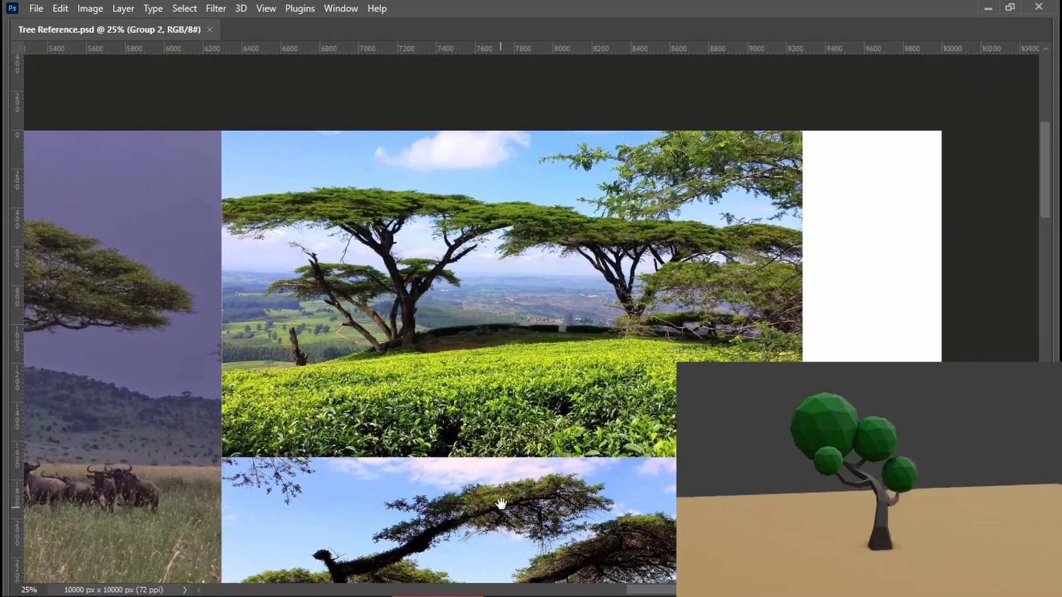
{"action": "scroll", "coordinate": [500, 503], "scroll_direction": "down", "scroll_amount": 1, "text": "alt"}
{"action": "scroll", "coordinate": [548, 435], "scroll_direction": "up", "scroll_amount": 3, "text": "alt"}
{"action": "left_click_drag", "start_coordinate": [266, 525], "coordinate": [576, 377]}
{"action": "scroll", "coordinate": [509, 337], "scroll_direction": "up", "scroll_amount": 3, "text": "alt"}
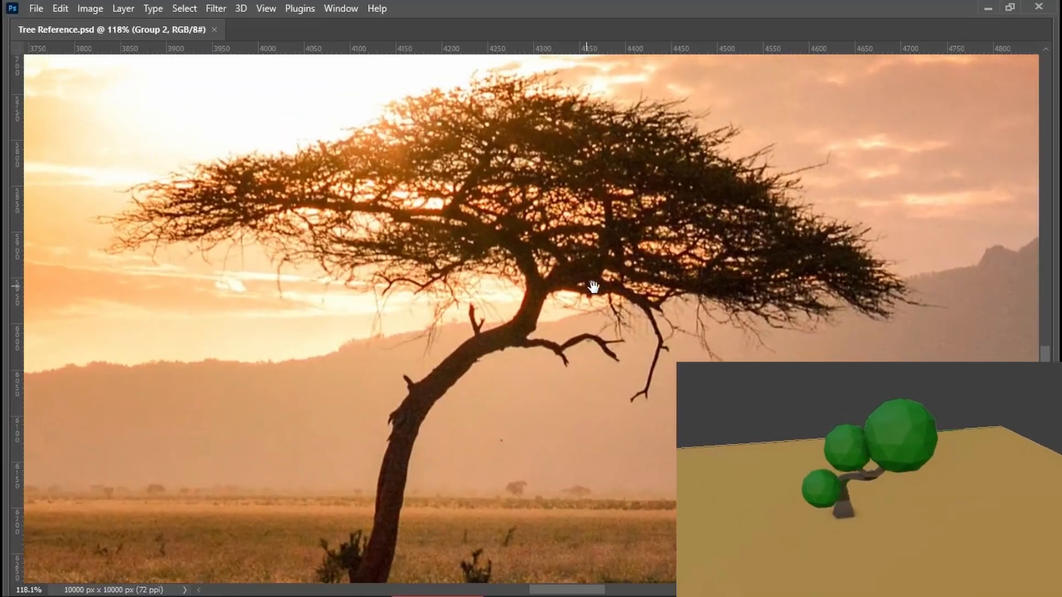
{"action": "scroll", "coordinate": [616, 304], "scroll_direction": "down", "scroll_amount": 6, "text": "alt"}
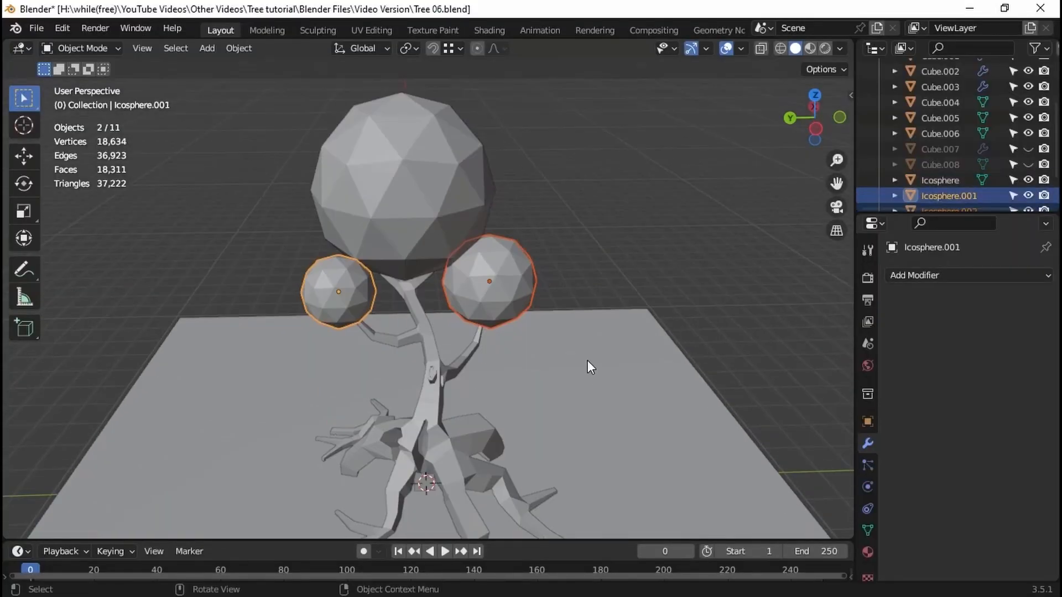
Step: Delete the two smaller icospheres and flatten the remaining large one along Z in Edit Mode
{"action": "key", "text": "Delete"}
{"action": "left_click", "coordinate": [396, 183]}
{"action": "key", "text": "Tab"}
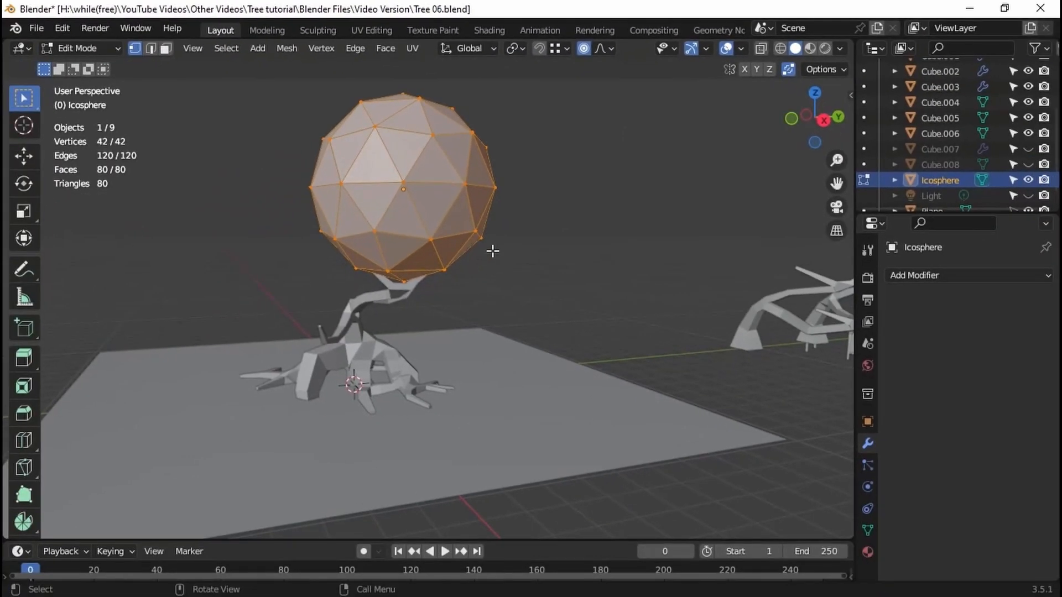
{"action": "scroll", "coordinate": [493, 251], "scroll_direction": "down", "scroll_amount": 2}
{"action": "mouse_move", "coordinate": [493, 251]}
{"action": "middle_mouse_down"}
{"action": "mouse_move", "coordinate": [510, 344]}
{"action": "mouse_move", "coordinate": [510, 254]}
{"action": "middle_mouse_up"}
{"action": "key", "text": "s"}
{"action": "key", "text": "z"}
{"action": "left_click", "coordinate": [725, 254]}
{"action": "middle_click_drag", "start_coordinate": [725, 255], "coordinate": [640, 296]}
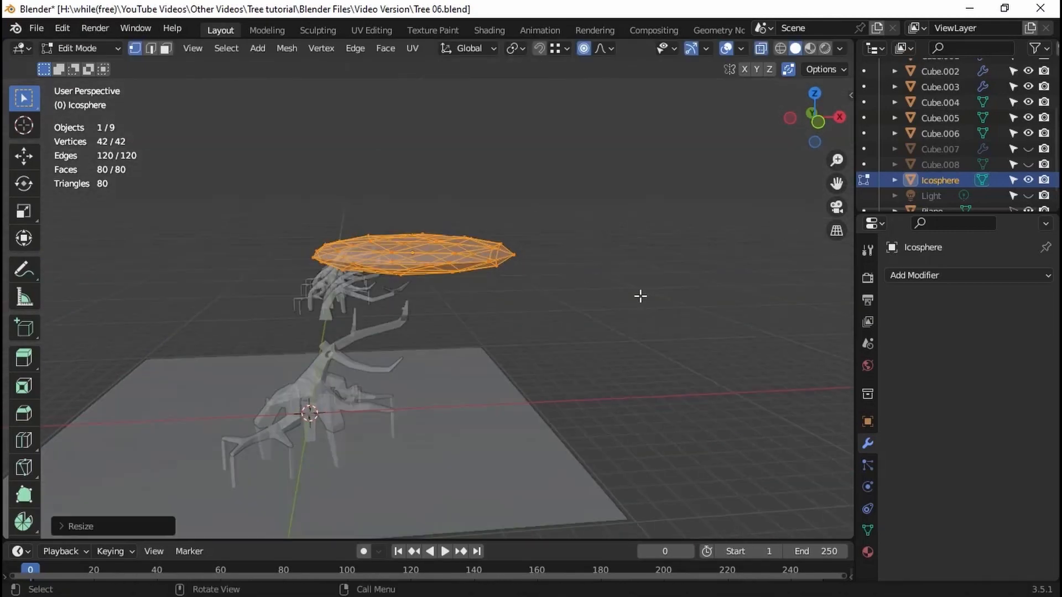
Step: Reshape the flattened icosphere's round outline by moving its vertices with proportional editing, starting from the top view
{"action": "middle_click_drag", "start_coordinate": [388, 347], "coordinate": [404, 343]}
{"action": "key", "text": "KP_7"}
{"action": "scroll", "coordinate": [502, 293], "scroll_direction": "down", "scroll_amount": 7}
{"action": "key", "text": "Tab"}
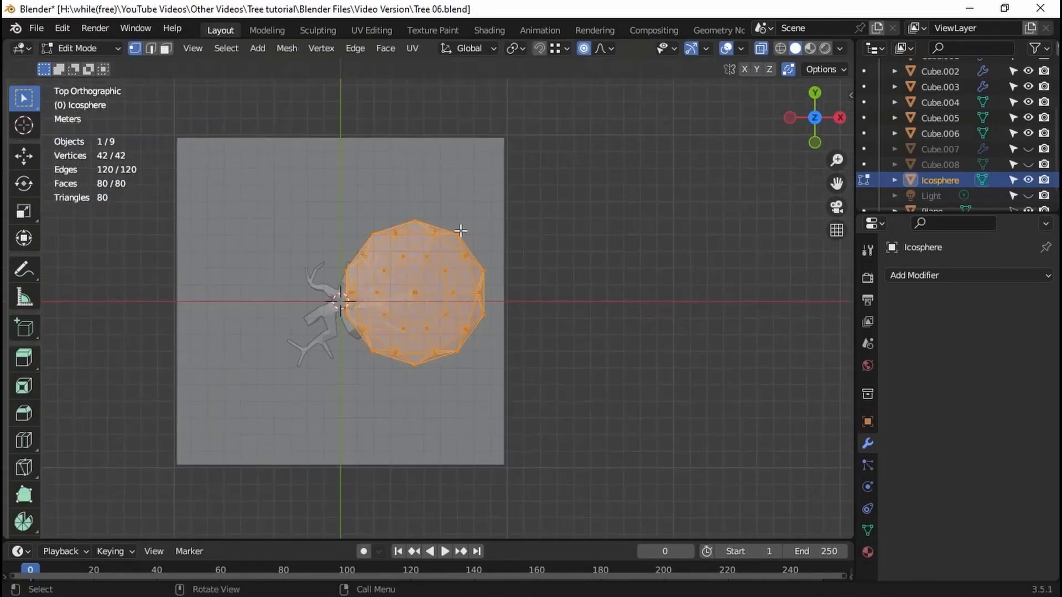
{"action": "scroll", "coordinate": [460, 231], "scroll_direction": "up", "scroll_amount": 3}
{"action": "left_click", "coordinate": [404, 150]}
{"action": "middle_click_drag", "start_coordinate": [403, 150], "coordinate": [423, 176]}
{"action": "key", "text": "g"}
{"action": "left_click", "coordinate": [531, 253]}
{"action": "key", "text": "g"}
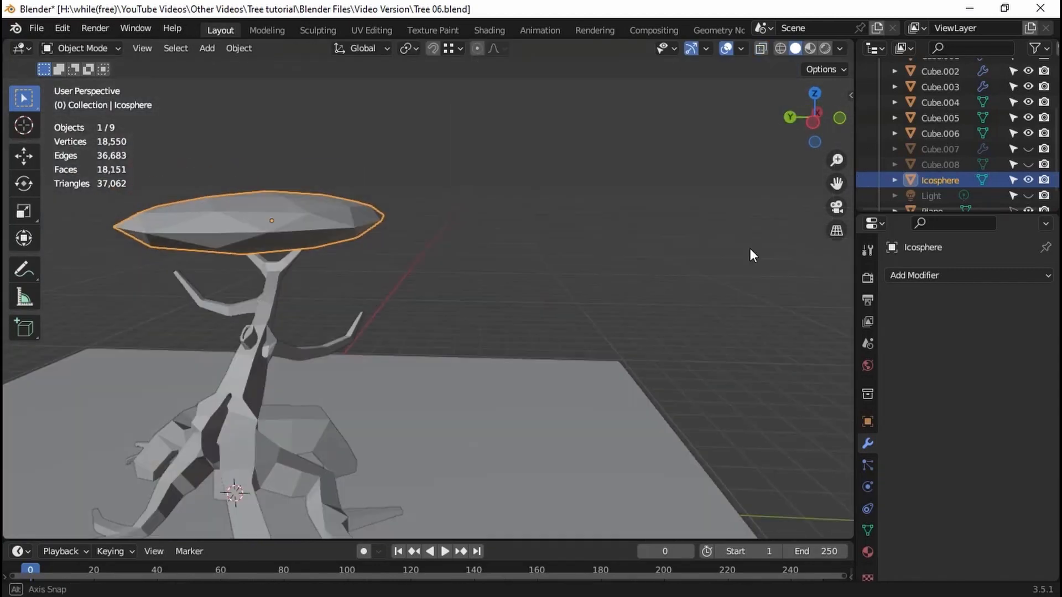
{"action": "middle_click_drag", "start_coordinate": [751, 254], "coordinate": [382, 277]}
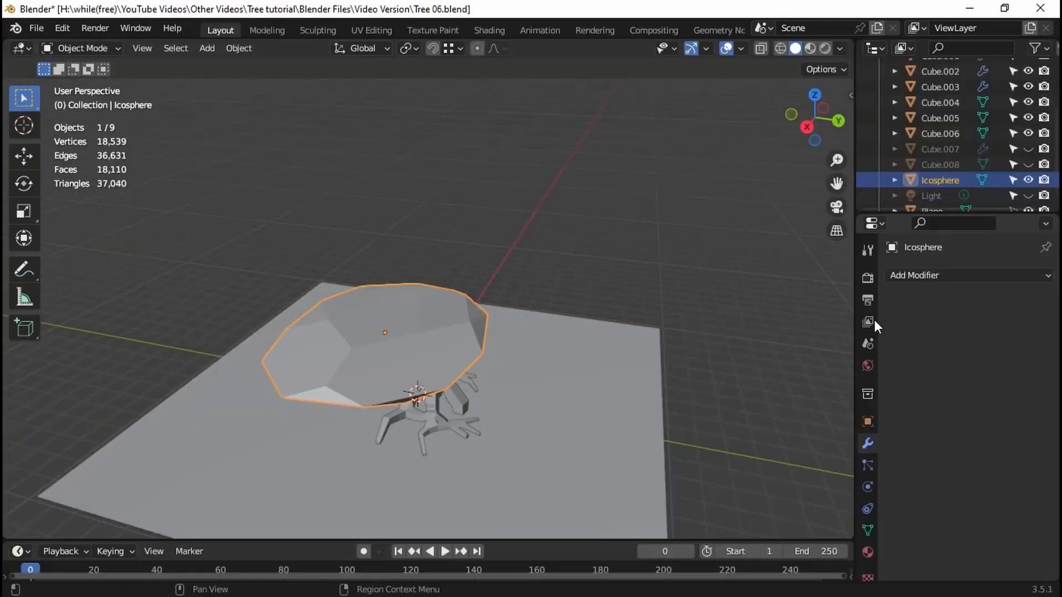
Step: Add a Subdivision Surface modifier with viewport level 3 to the flattened foliage and apply it
{"action": "left_click", "coordinate": [913, 274]}
{"action": "left_click", "coordinate": [836, 413]}
{"action": "middle_click_drag", "start_coordinate": [836, 413], "coordinate": [597, 317]}
{"action": "key", "text": "ctrl+3"}
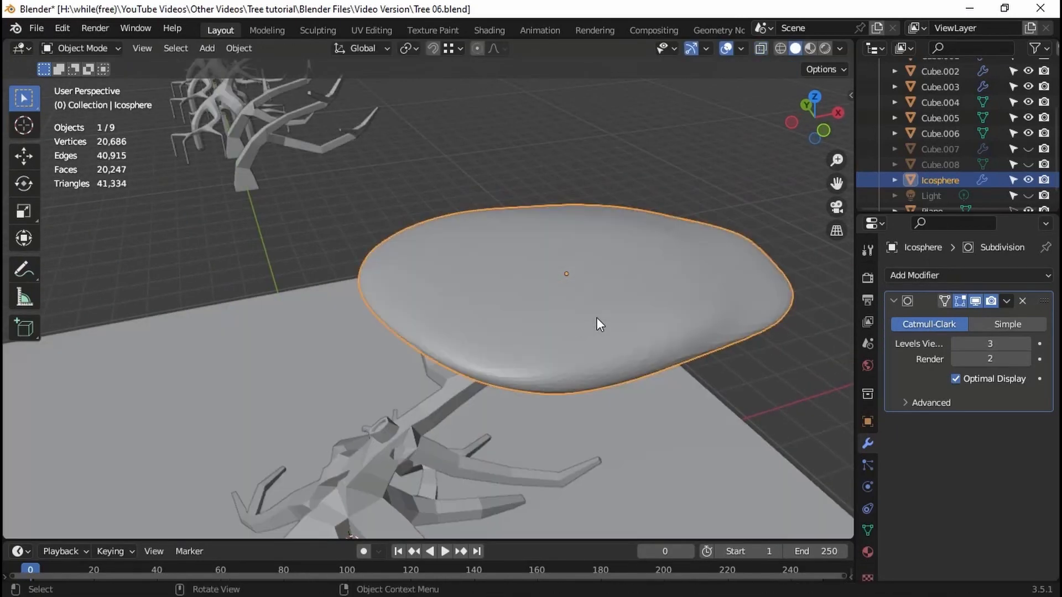
{"action": "key", "text": "ctrl+a"}
Step: Reduce the subdivided foliage to an irregular low-poly mesh by adding Decimate modifiers, lowering their Collapse ratio and applying them
{"action": "left_click", "coordinate": [948, 275]}
{"action": "left_click", "coordinate": [744, 387]}
{"action": "left_click_drag", "start_coordinate": [1001, 344], "coordinate": [953, 343]}
{"action": "middle_click_drag", "start_coordinate": [443, 298], "coordinate": [358, 311]}
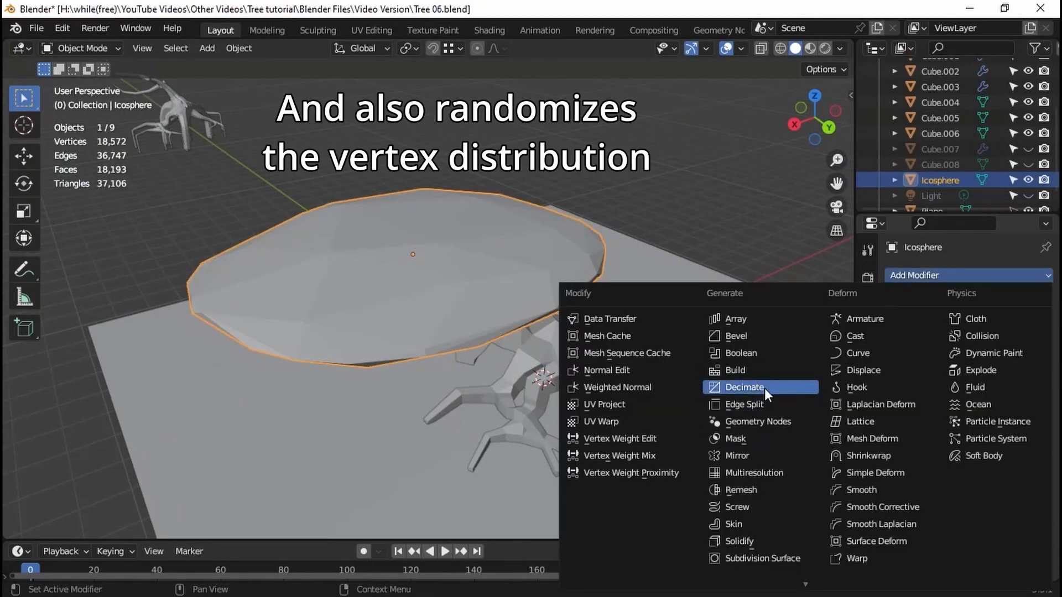
{"action": "left_click", "coordinate": [744, 387]}
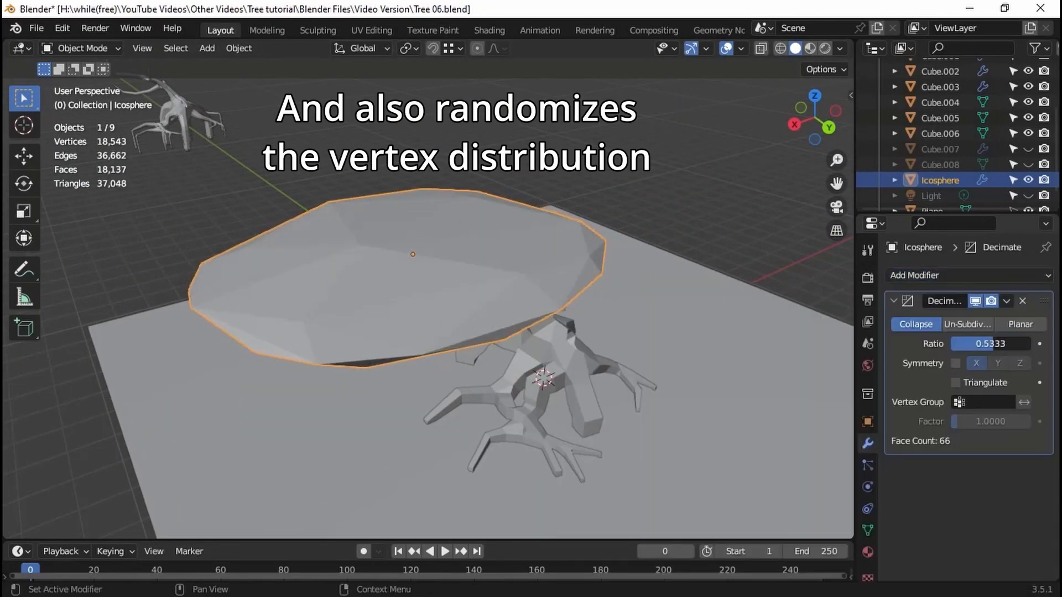
{"action": "middle_click_drag", "start_coordinate": [463, 275], "coordinate": [702, 316]}
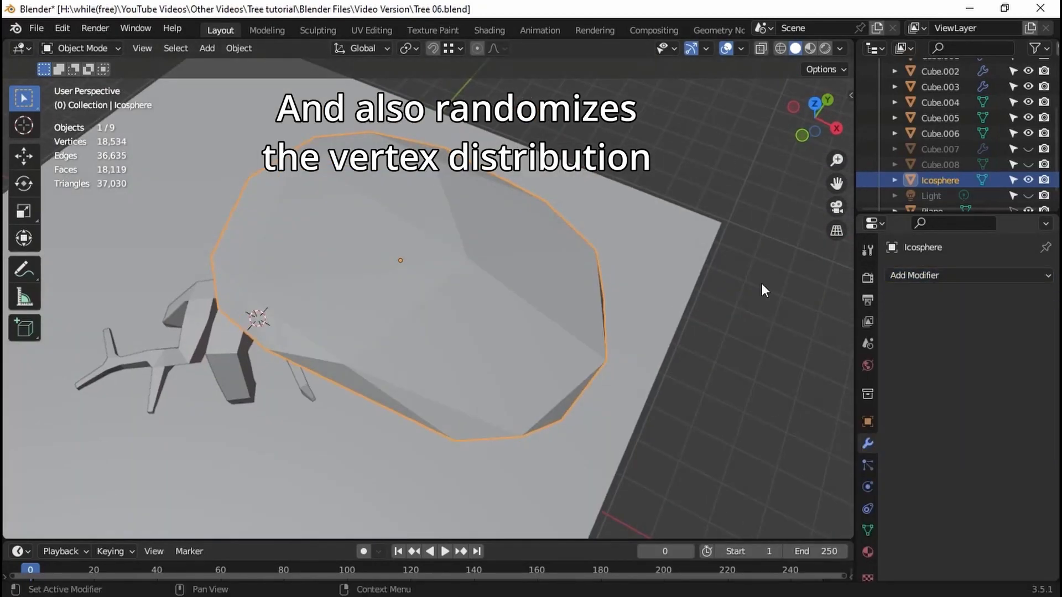
{"action": "middle_click_drag", "start_coordinate": [761, 283], "coordinate": [533, 304]}
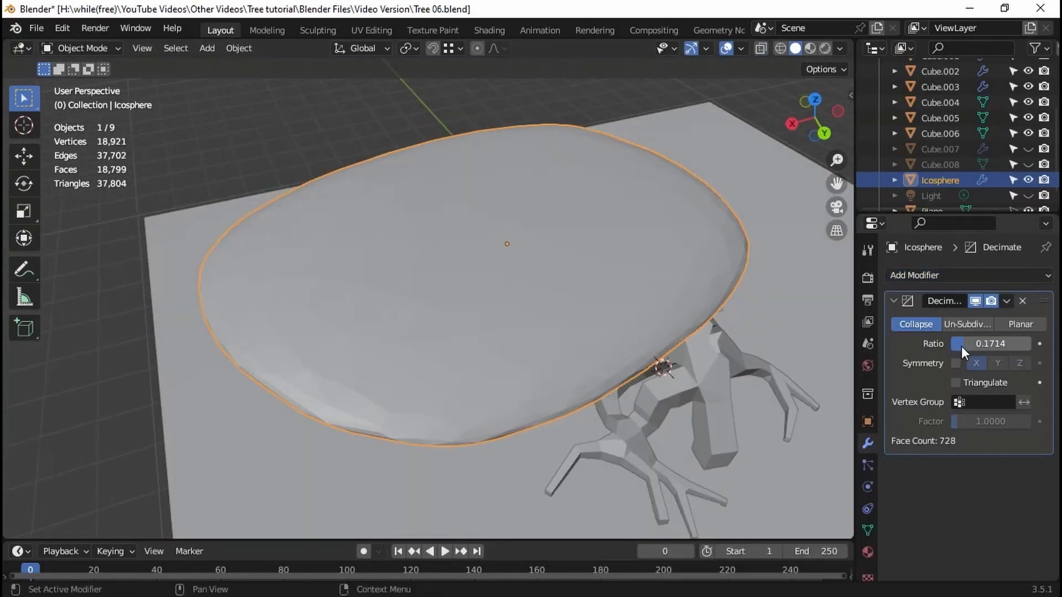
{"action": "left_click", "coordinate": [990, 319]}
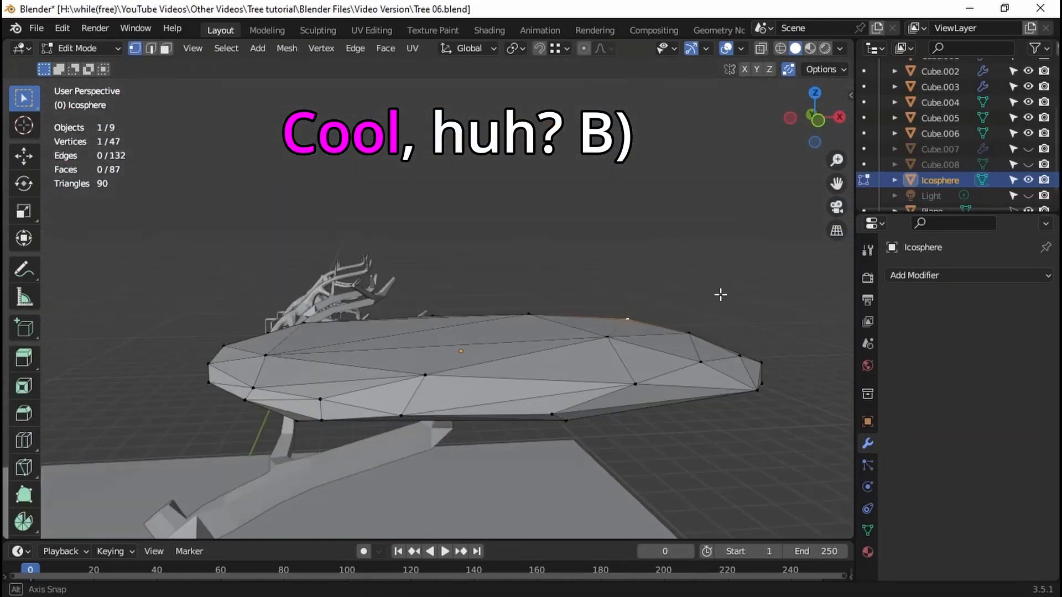
Step: Triangulate all faces of the foliage mesh and maximize the 3D viewport
{"action": "middle_click_drag", "start_coordinate": [720, 295], "coordinate": [488, 242]}
{"action": "key", "text": "a"}
{"action": "key", "text": "ctrl+t"}
{"action": "key", "text": "ctrl+space"}
{"action": "middle_click_drag", "start_coordinate": [676, 351], "coordinate": [609, 284]}
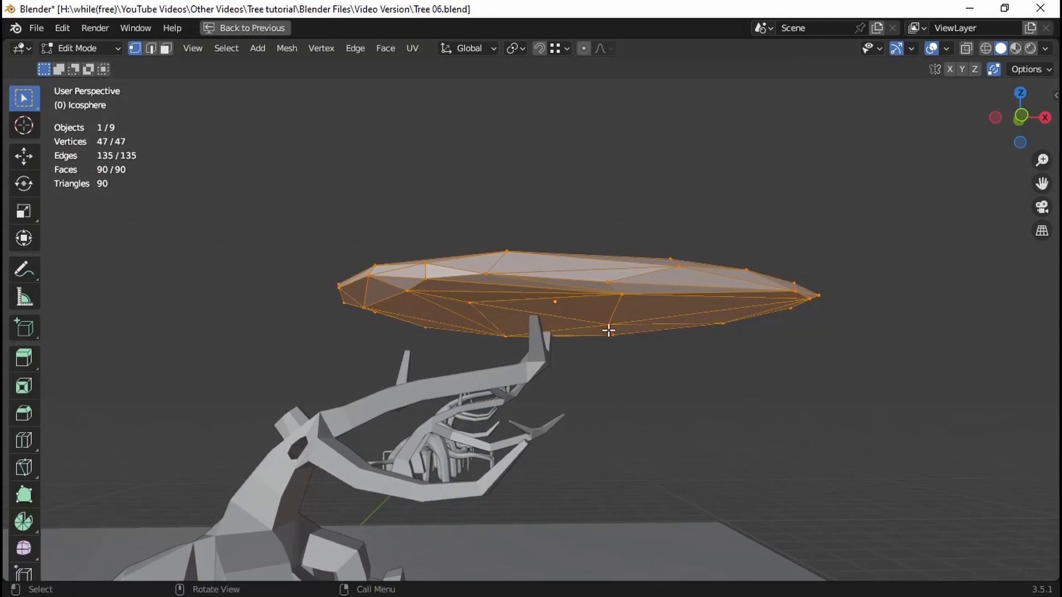
Step: Reshape the foliage in the side view by moving single vertices with proportional editing, constraining one move to Z
{"action": "left_click", "coordinate": [608, 328]}
{"action": "middle_click_drag", "start_coordinate": [609, 327], "coordinate": [712, 158]}
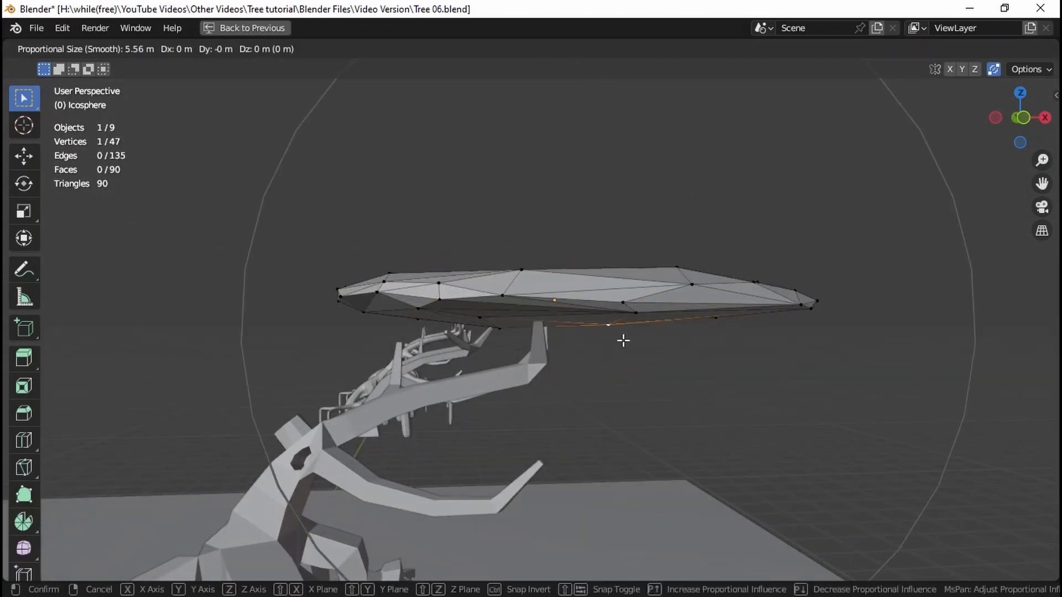
{"action": "left_click", "coordinate": [622, 355]}
{"action": "middle_click_drag", "start_coordinate": [621, 356], "coordinate": [548, 380]}
{"action": "left_click", "coordinate": [482, 370]}
{"action": "key", "text": "g"}
{"action": "key", "text": "z"}
{"action": "left_click", "coordinate": [576, 324]}
Step: Adjust the foliage's outline in the top view with X-ray on by moving an edge vertex with proportional editing
{"action": "key", "text": "KP_7"}
{"action": "key", "text": "alt+z"}
{"action": "left_click", "coordinate": [621, 254]}
{"action": "key", "text": "g"}
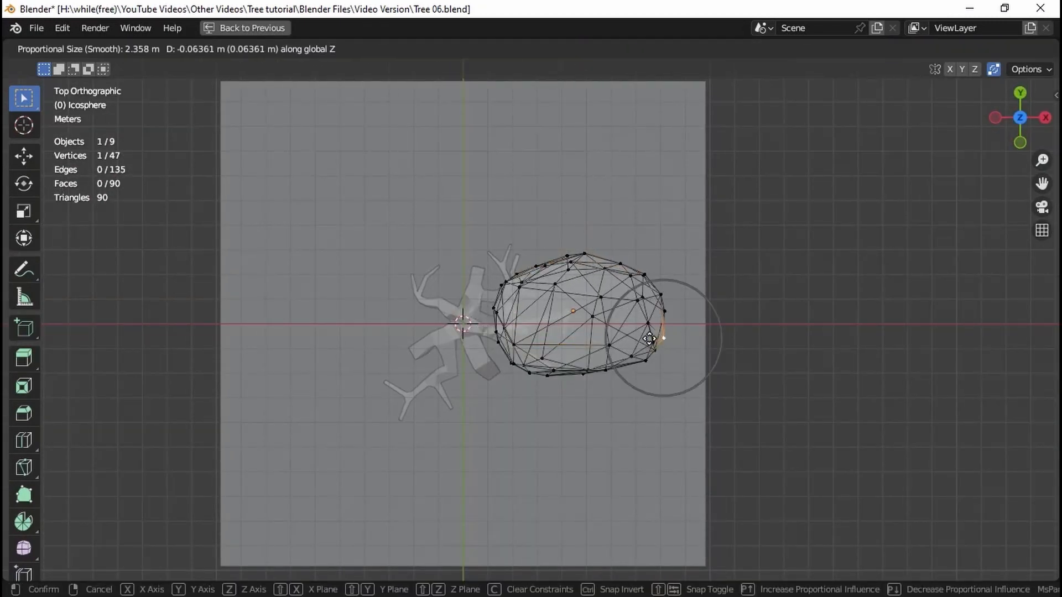
{"action": "left_click", "coordinate": [518, 359]}
{"action": "scroll", "coordinate": [517, 360], "scroll_direction": "up", "scroll_amount": 3}
Step: Return the foliage to Object Mode and resize it above the upper branch tip
{"action": "key", "text": "Tab"}
{"action": "middle_click_drag", "start_coordinate": [722, 381], "coordinate": [618, 303]}
{"action": "key", "text": "a"}
{"action": "left_click", "coordinate": [605, 354]}
{"action": "key", "text": "Tab"}
{"action": "key", "text": "s"}
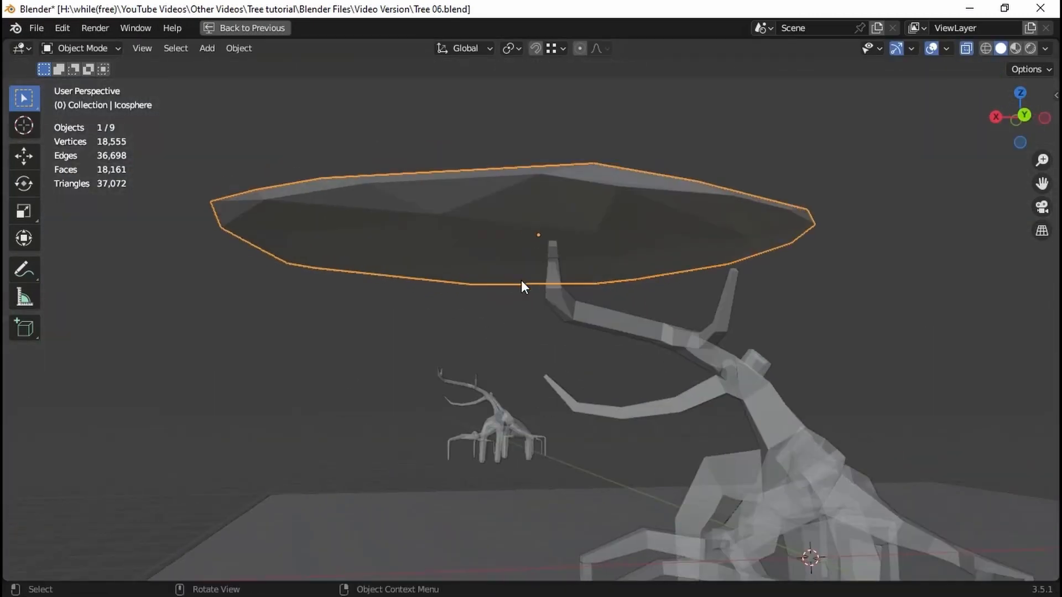
Step: Duplicate the foliage and move the copy to form another leaf cluster on the tree
{"action": "key", "text": "g"}
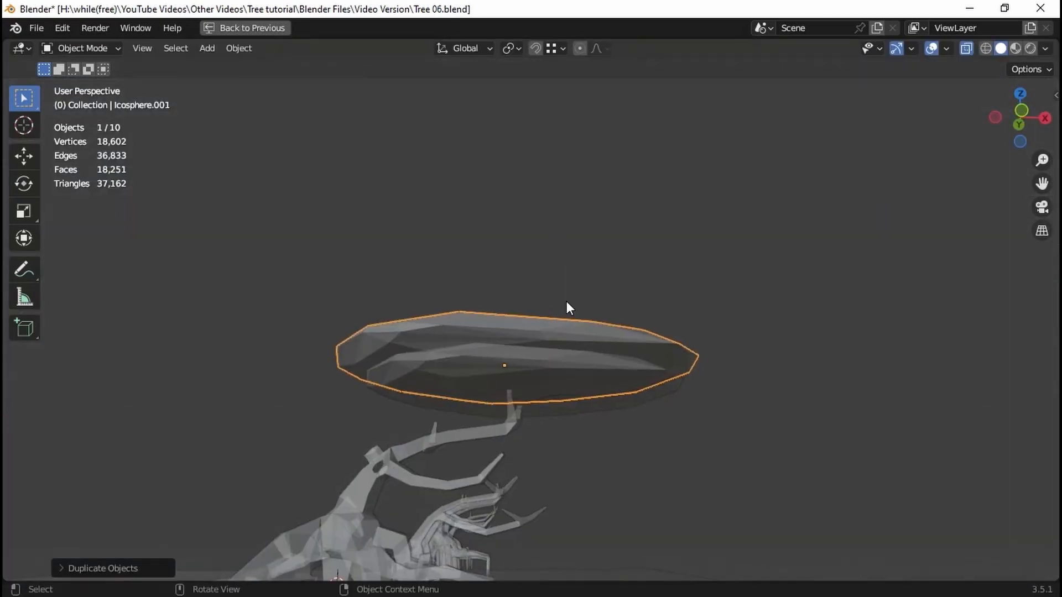
{"action": "key", "text": "g"}
{"action": "left_click", "coordinate": [523, 403]}
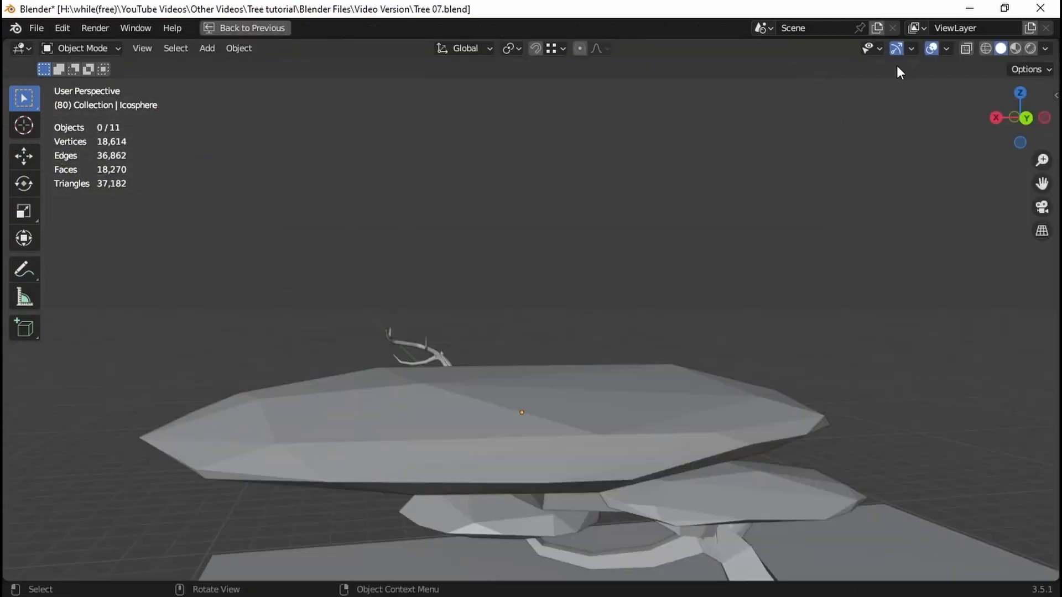
{"action": "middle_click_drag", "start_coordinate": [898, 69], "coordinate": [423, 443]}
{"action": "middle_click_drag", "start_coordinate": [647, 356], "coordinate": [595, 425]}
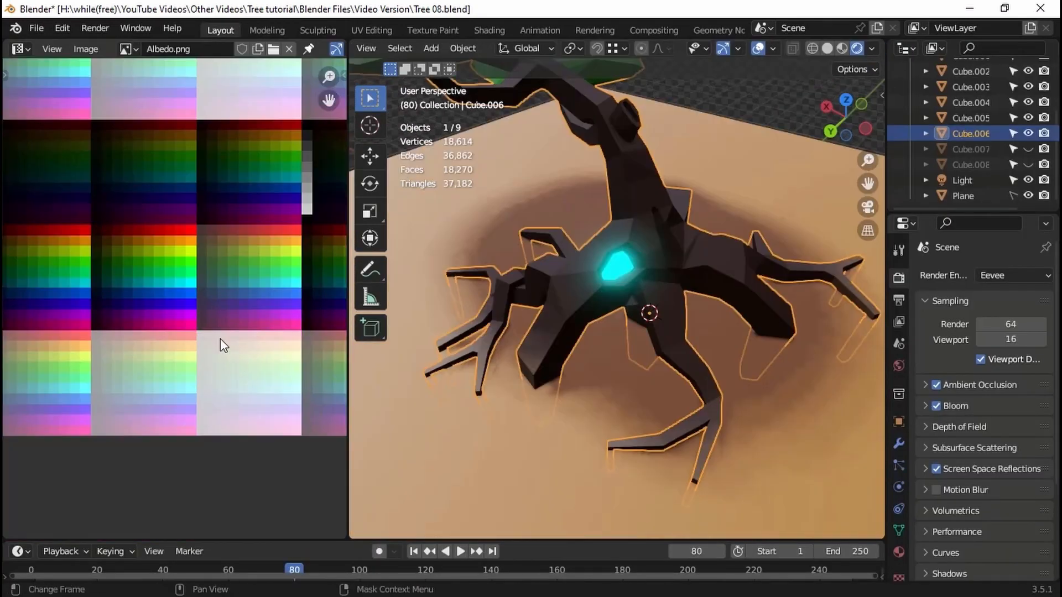
Step: Move and scale the flowering bush in front of the rocks in Tree 11.blend and rotate it about Z
{"action": "key", "text": "g"}
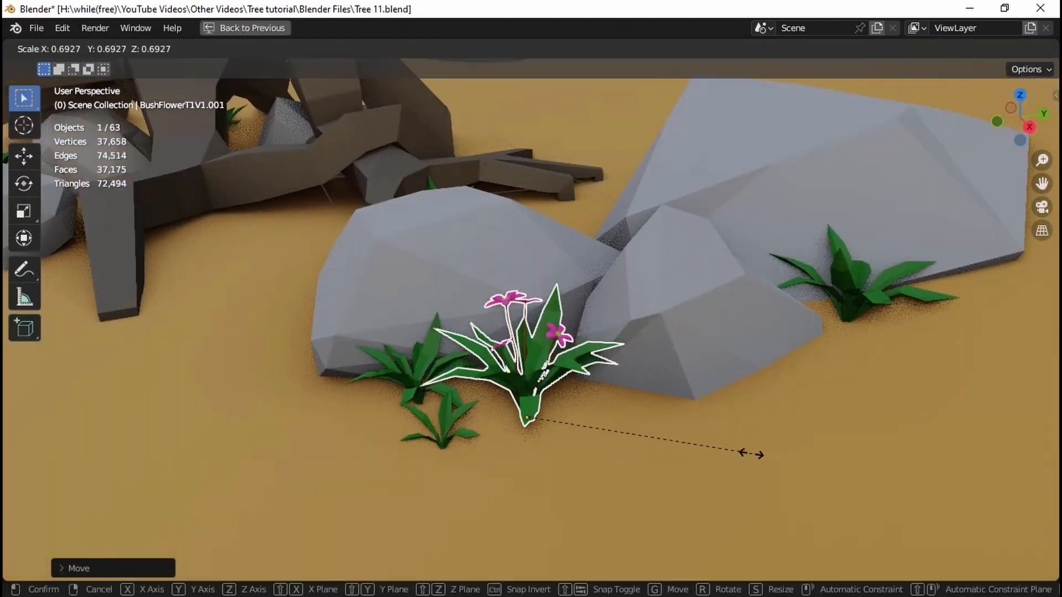
{"action": "key", "text": "r"}
{"action": "key", "text": "z"}
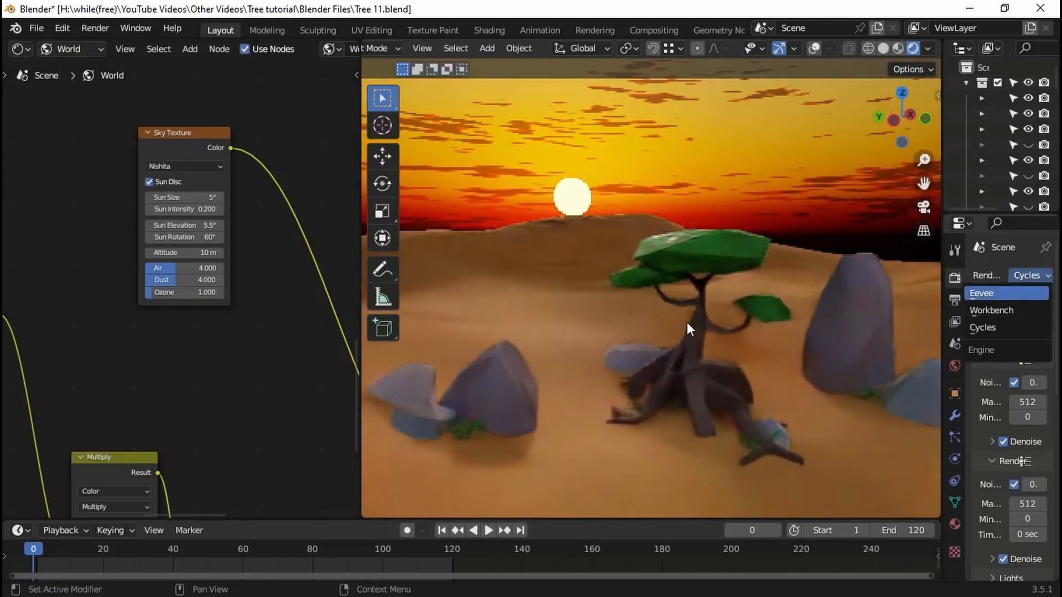